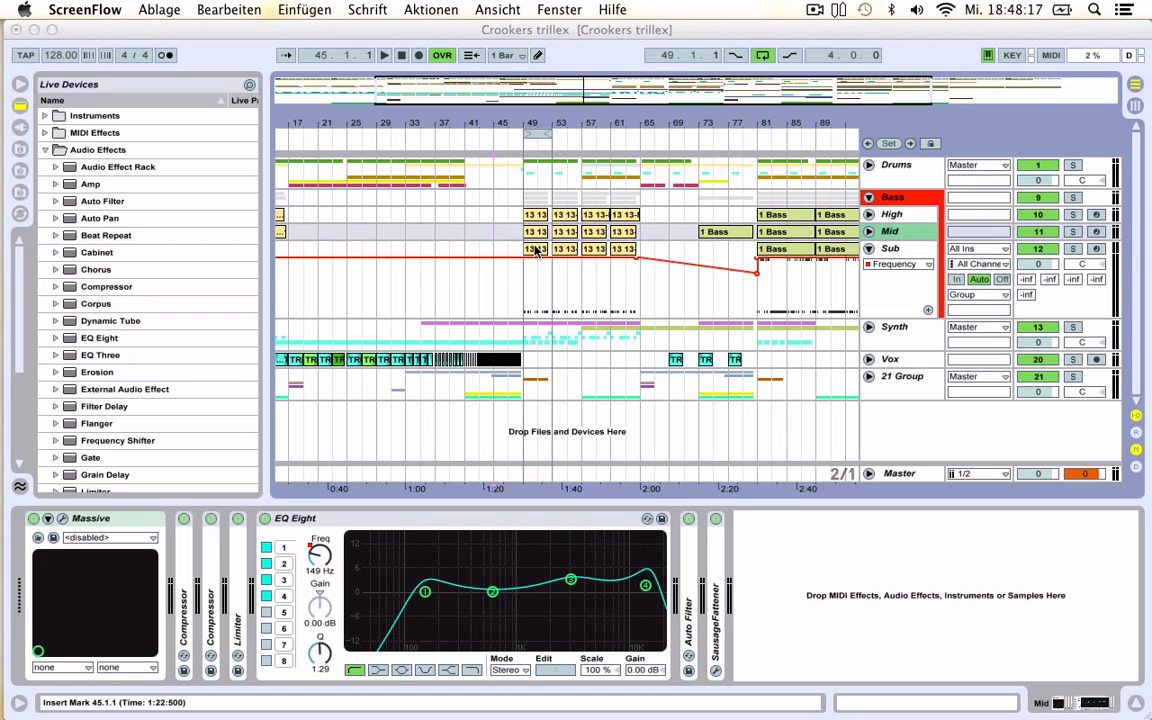
# Show the Sub track's devices, then return to the Mid track and play the arrangement from bar 45
pyautogui.click(913, 252)
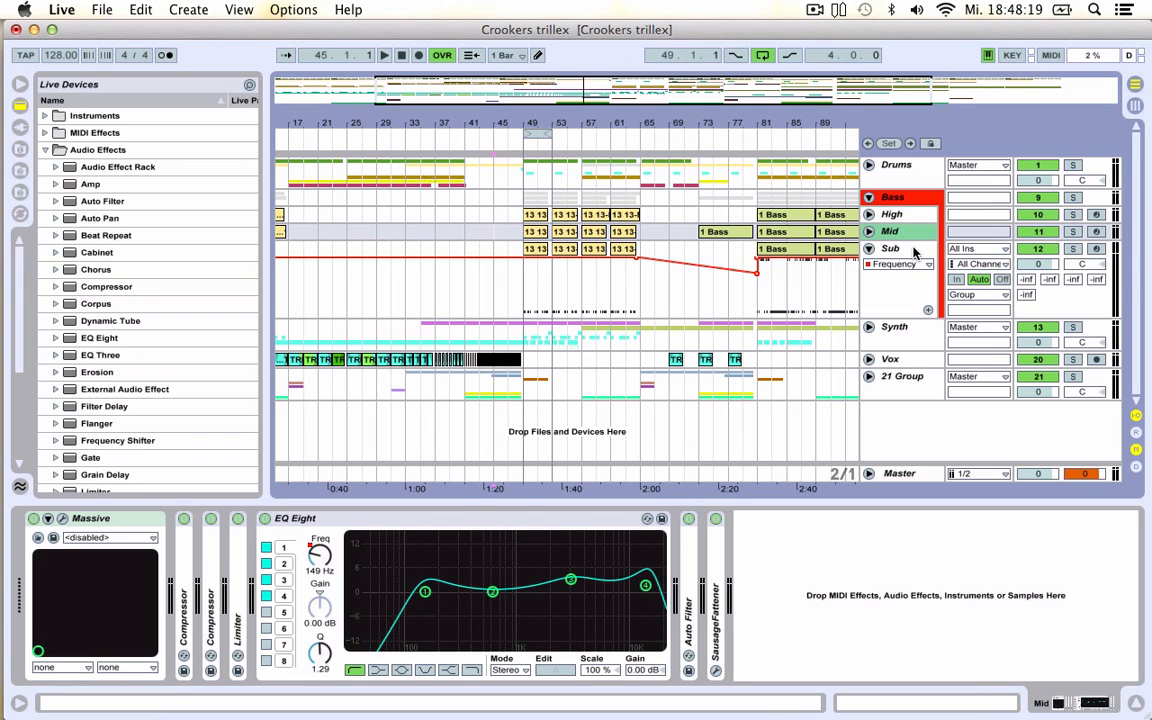
pyautogui.click(913, 252)
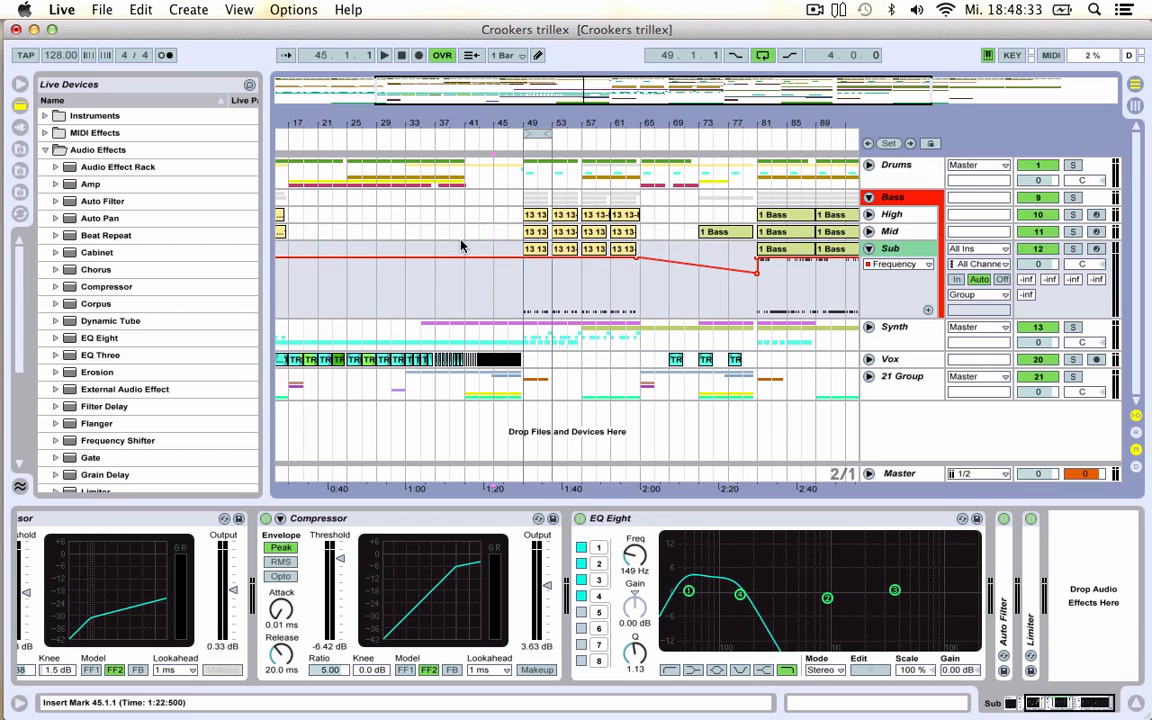
pyautogui.click(497, 233)
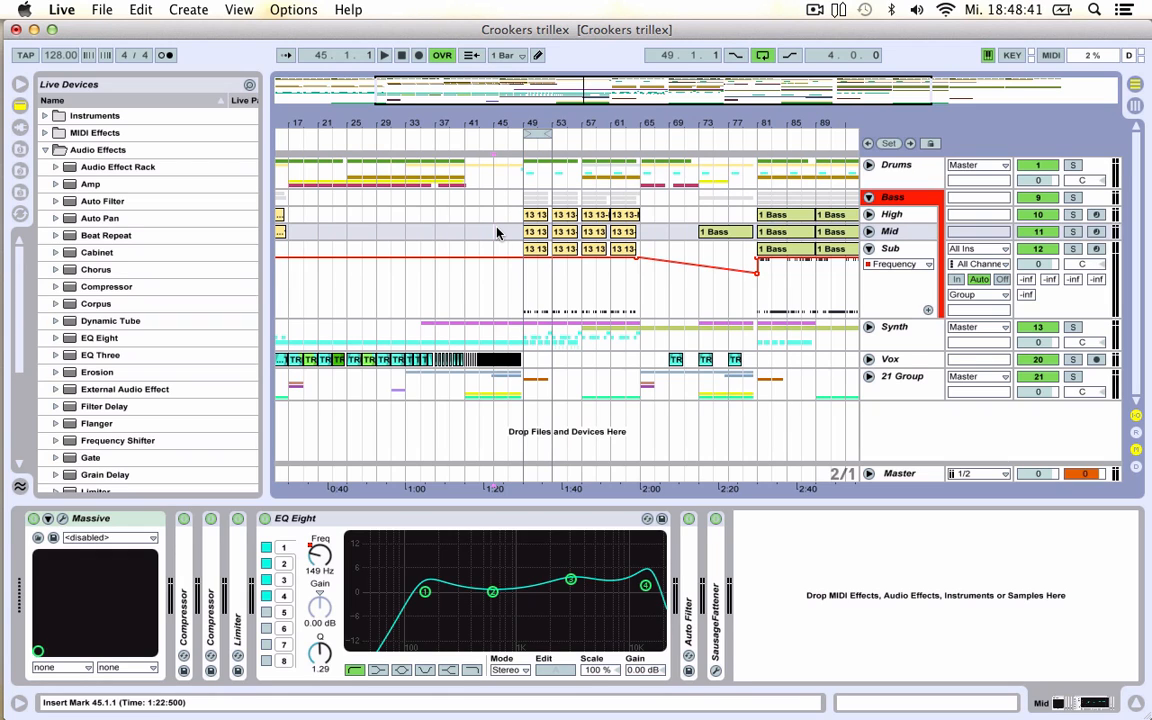
pyautogui.press('space')
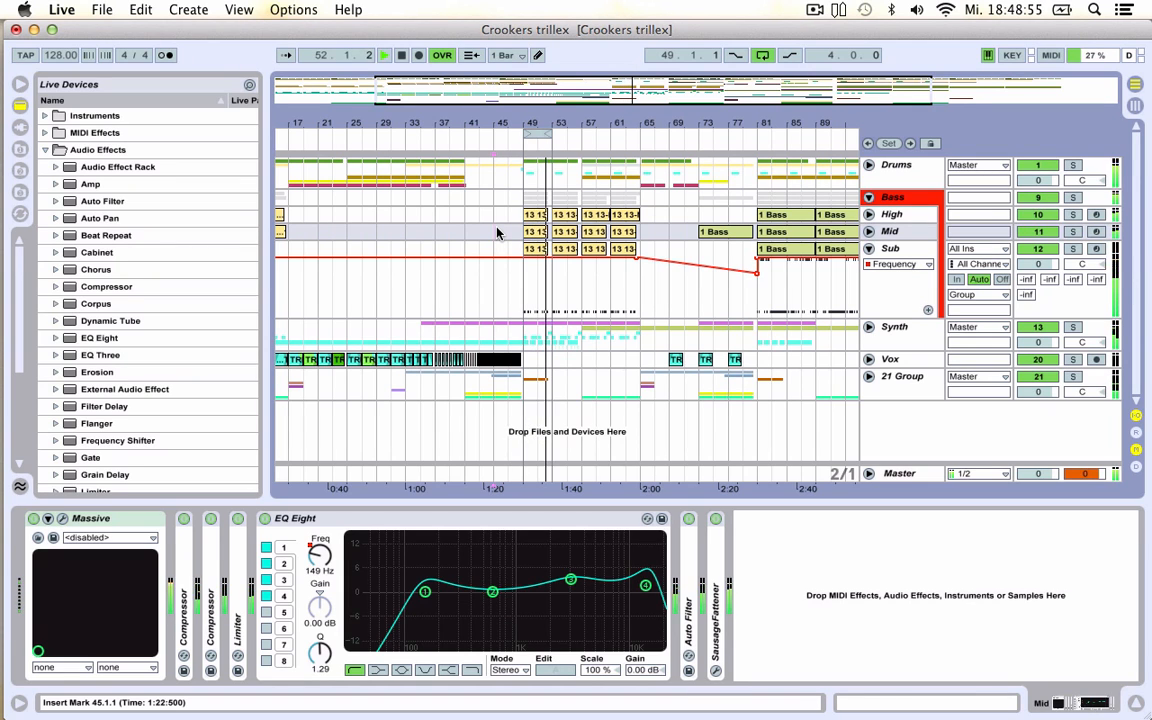
pyautogui.press('space')
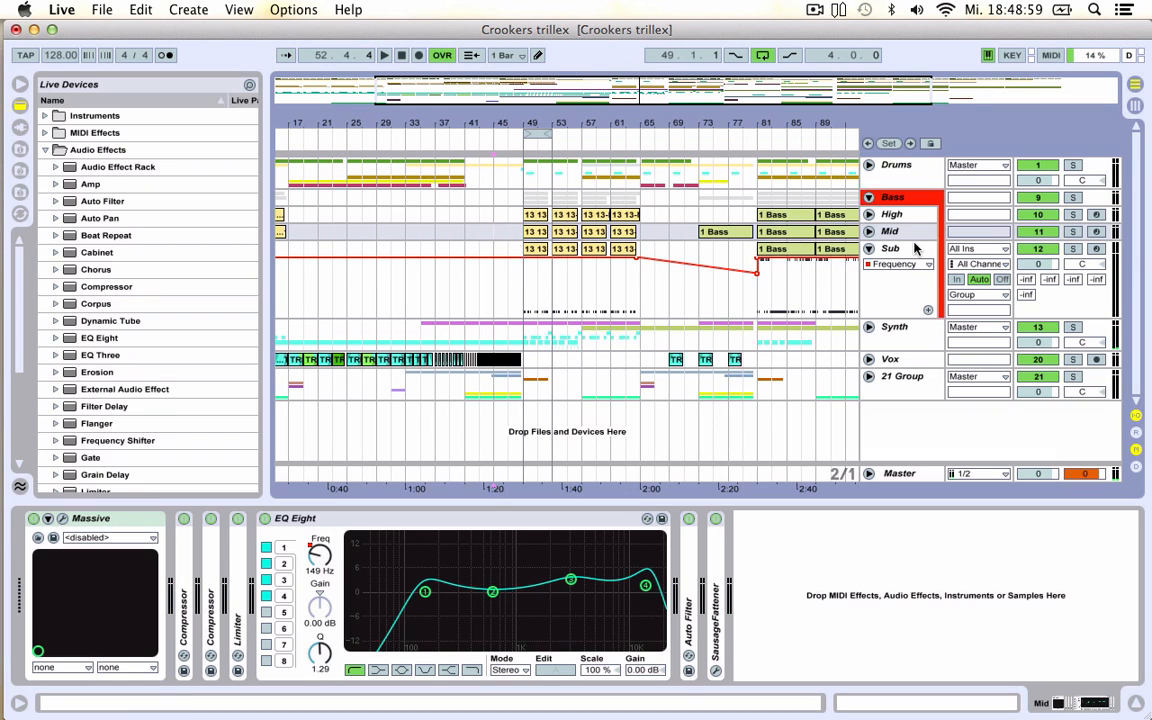
# Unfold the Mid track, solo the Bass group and listen to it from the bar 49 clip
pyautogui.click(869, 232)
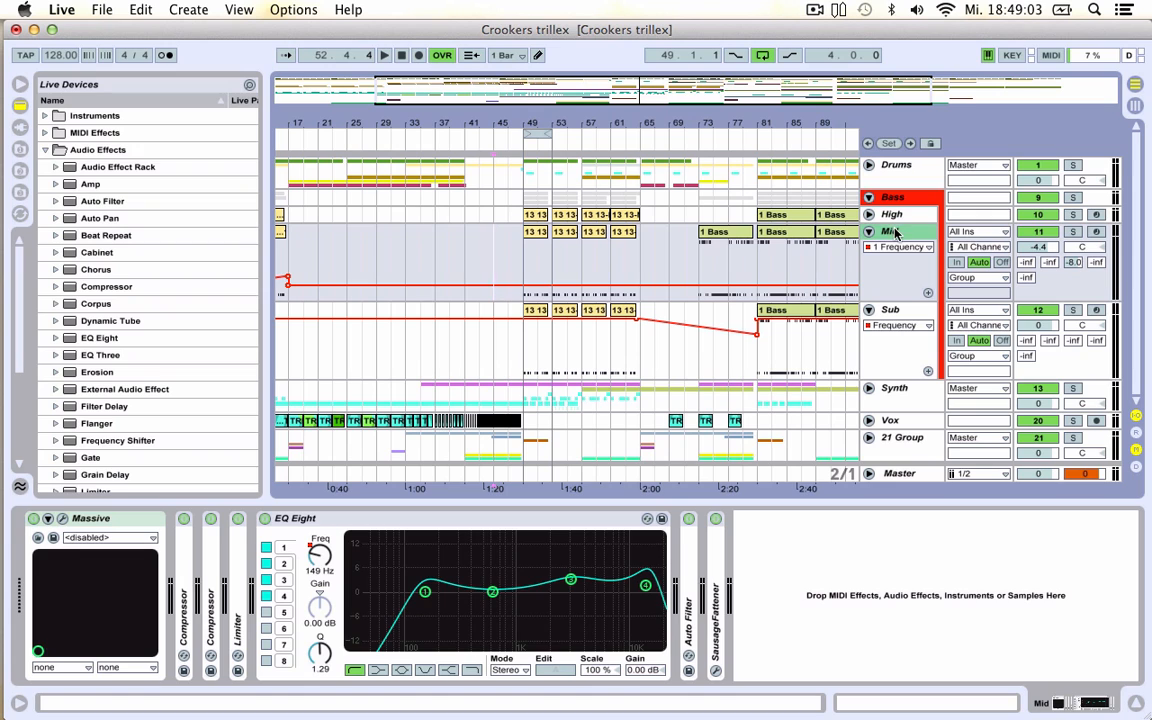
pyautogui.click(1073, 198)
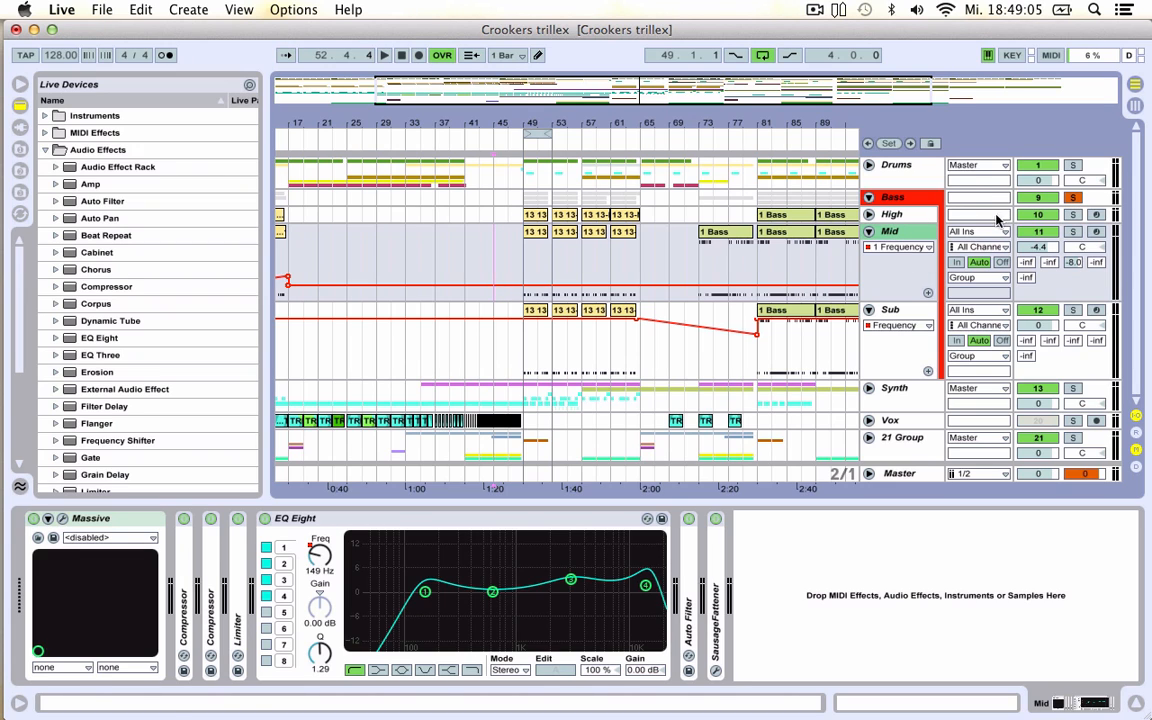
pyautogui.click(537, 232)
pyautogui.press('space')
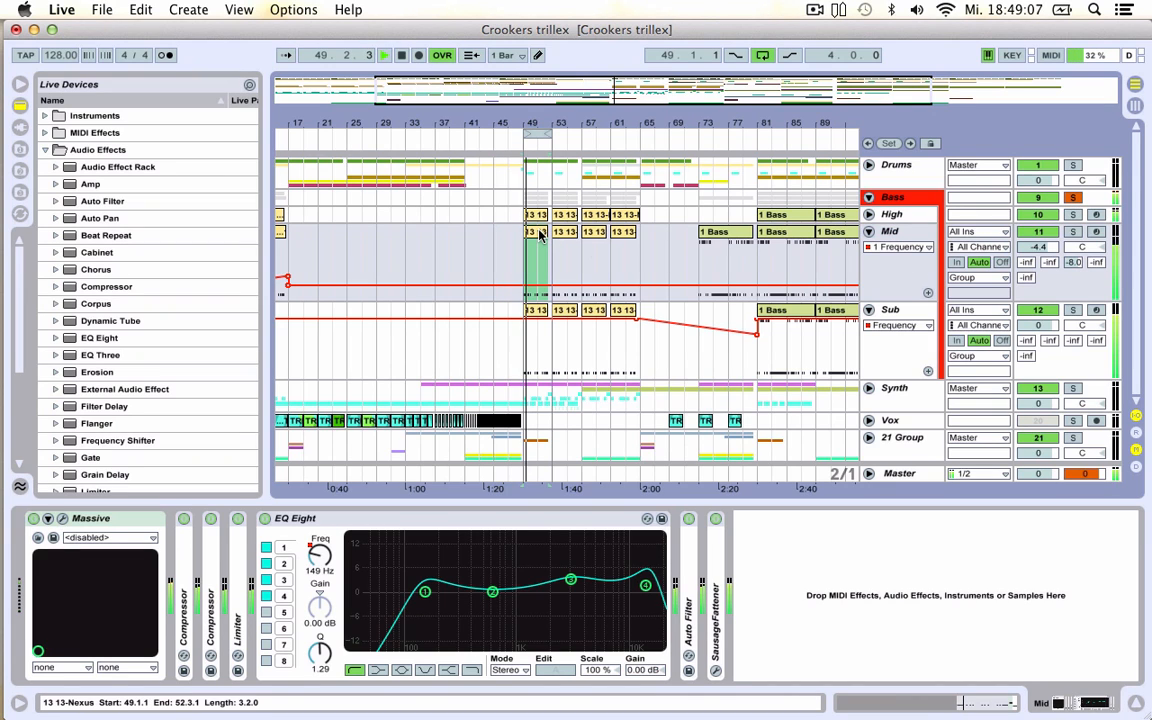
pyautogui.press('space')
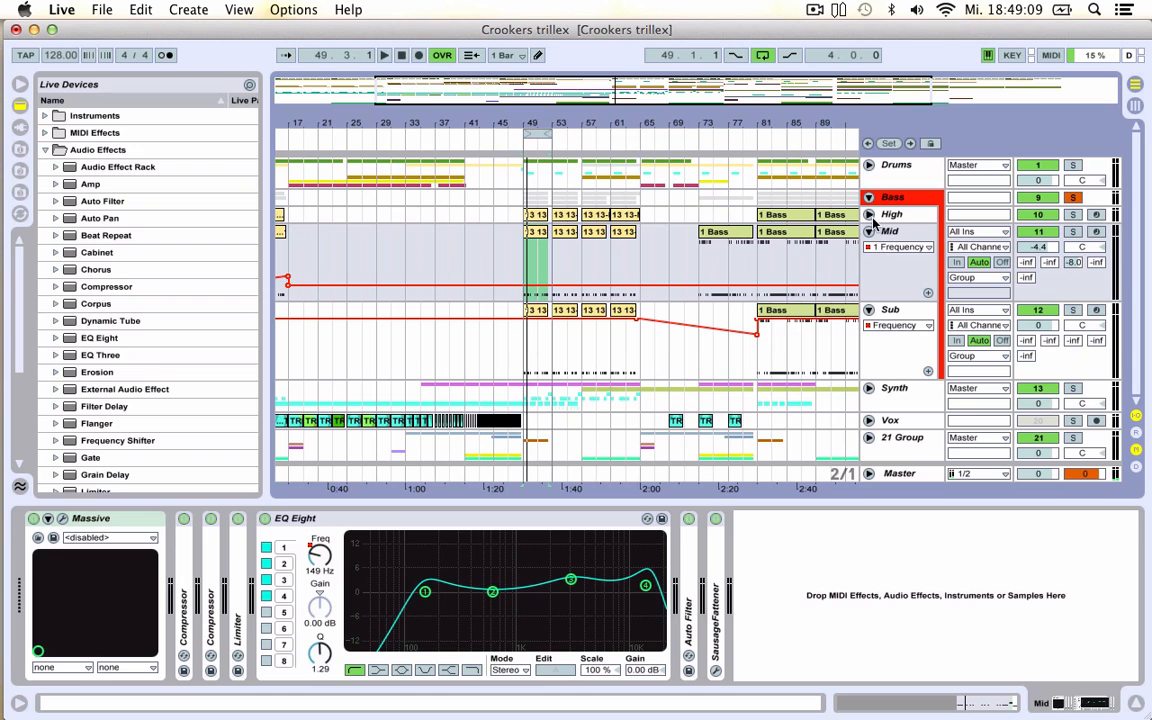
# Solo the High, Mid and Sub tracks one after another during playback, leaving Sub soloed, and fold the Mid and Sub tracks
pyautogui.click(1073, 215)
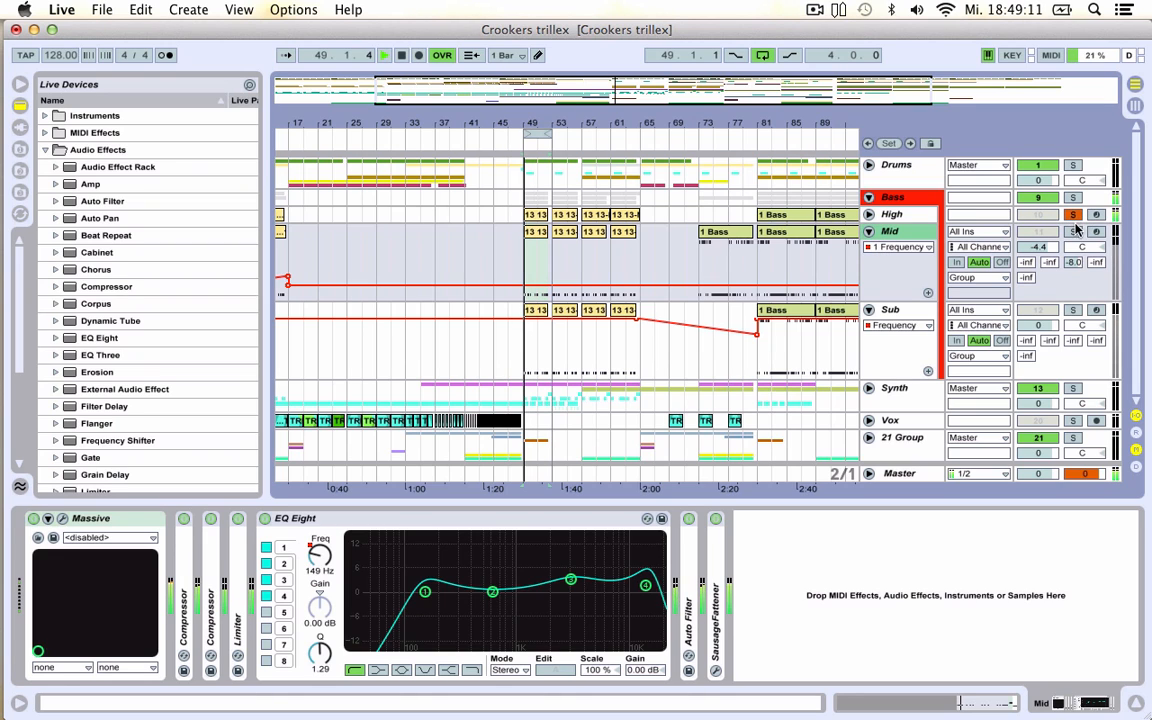
pyautogui.click(1073, 232)
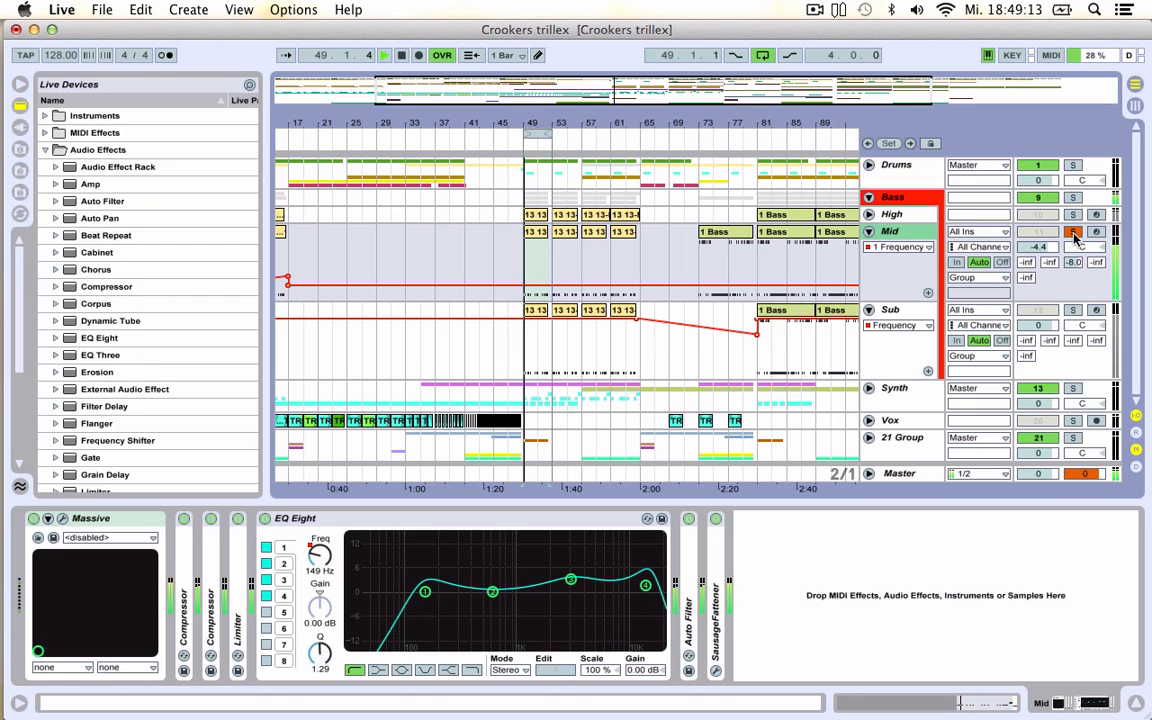
pyautogui.click(1075, 310)
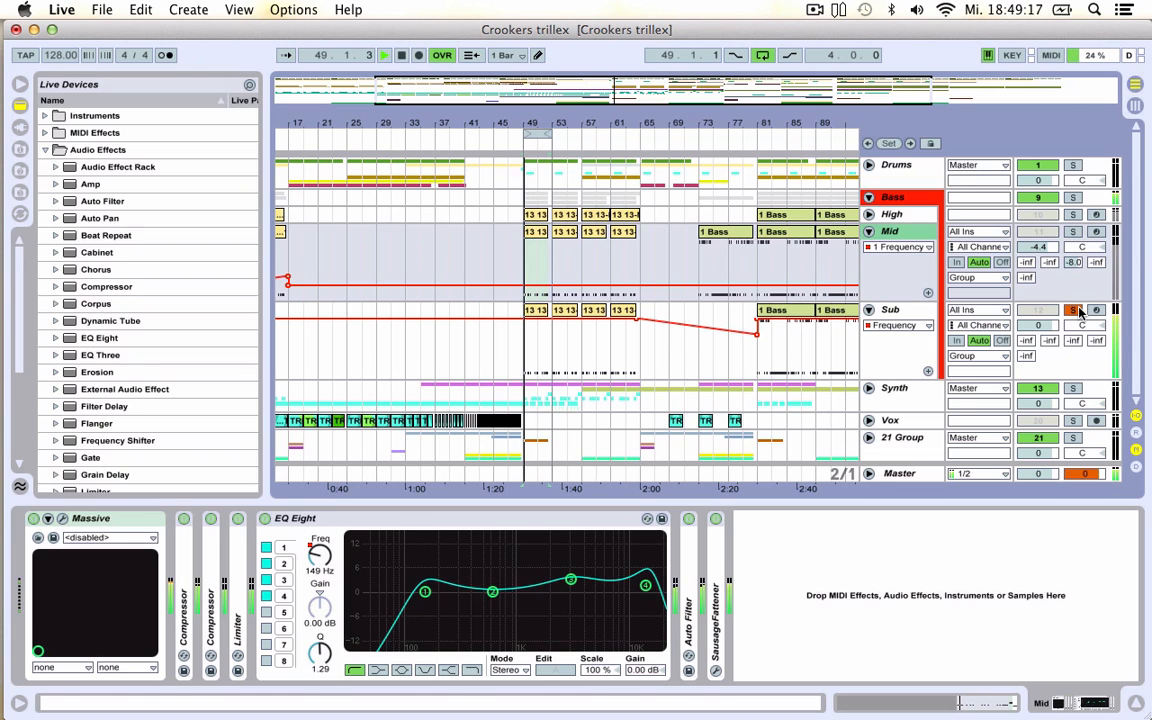
pyautogui.click(869, 310)
pyautogui.click(868, 232)
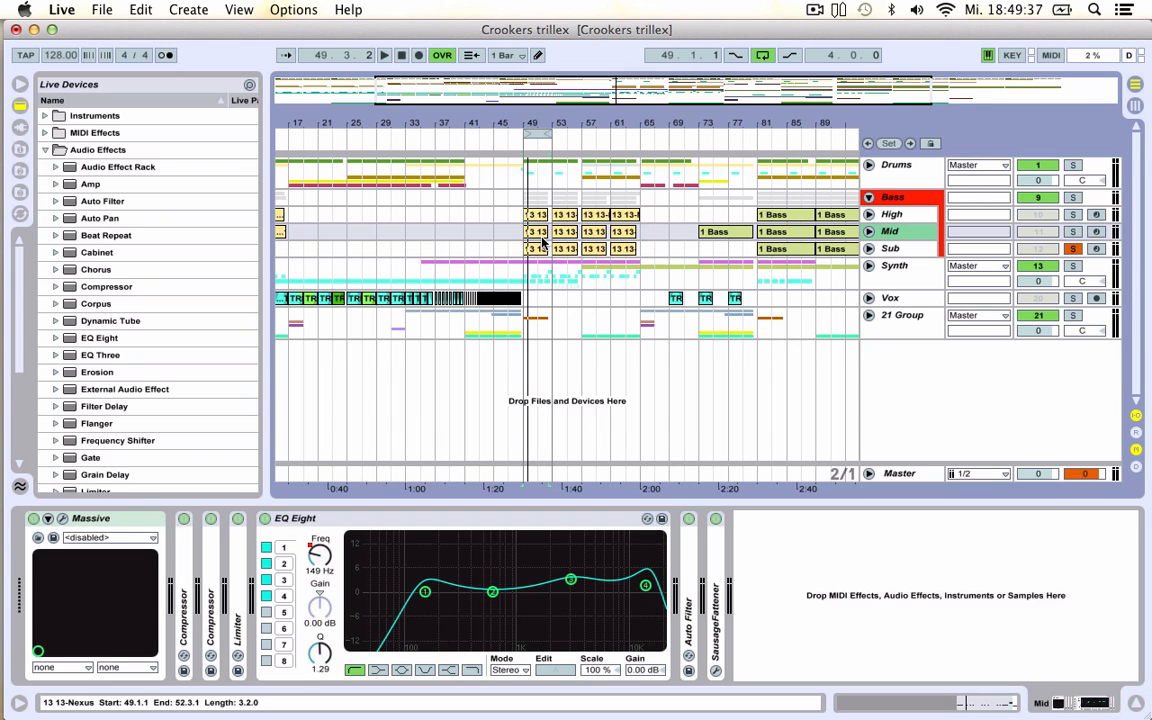
# Unfold the Mid track and duplicate it within the Bass group
pyautogui.click(884, 249)
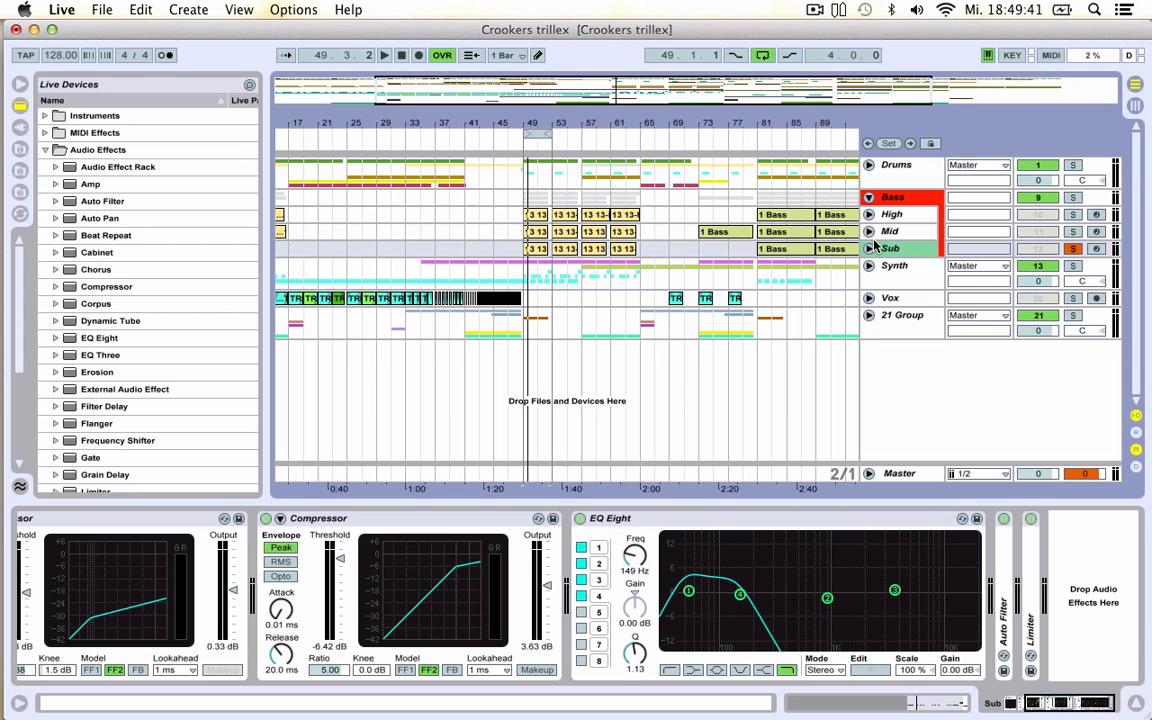
pyautogui.click(870, 232)
pyautogui.click(896, 233)
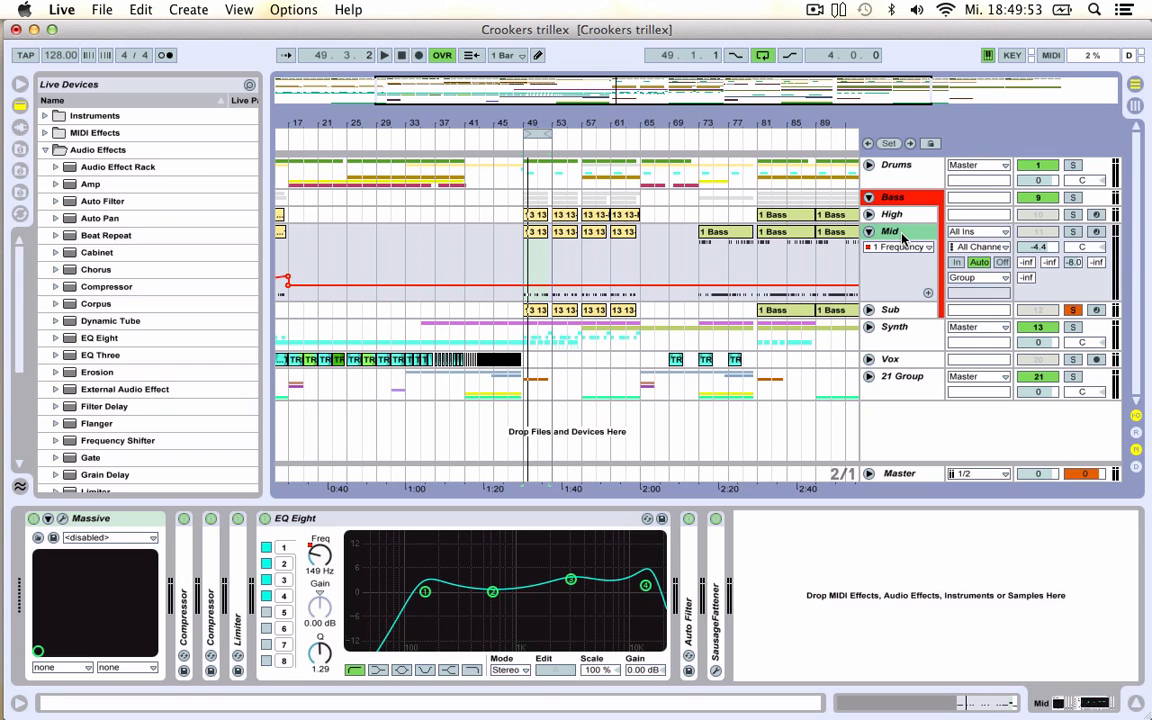
pyautogui.press('super+d')
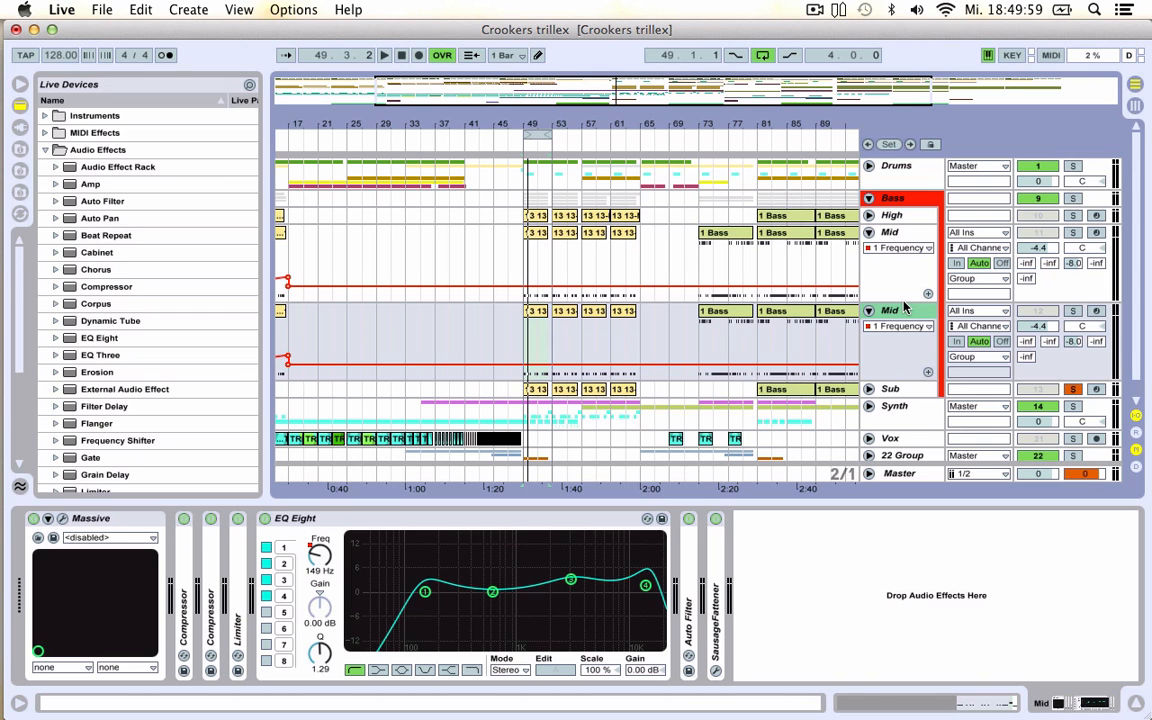
# Delete the duplicated Mid track and fold the original Mid track
pyautogui.rightClick(898, 233)
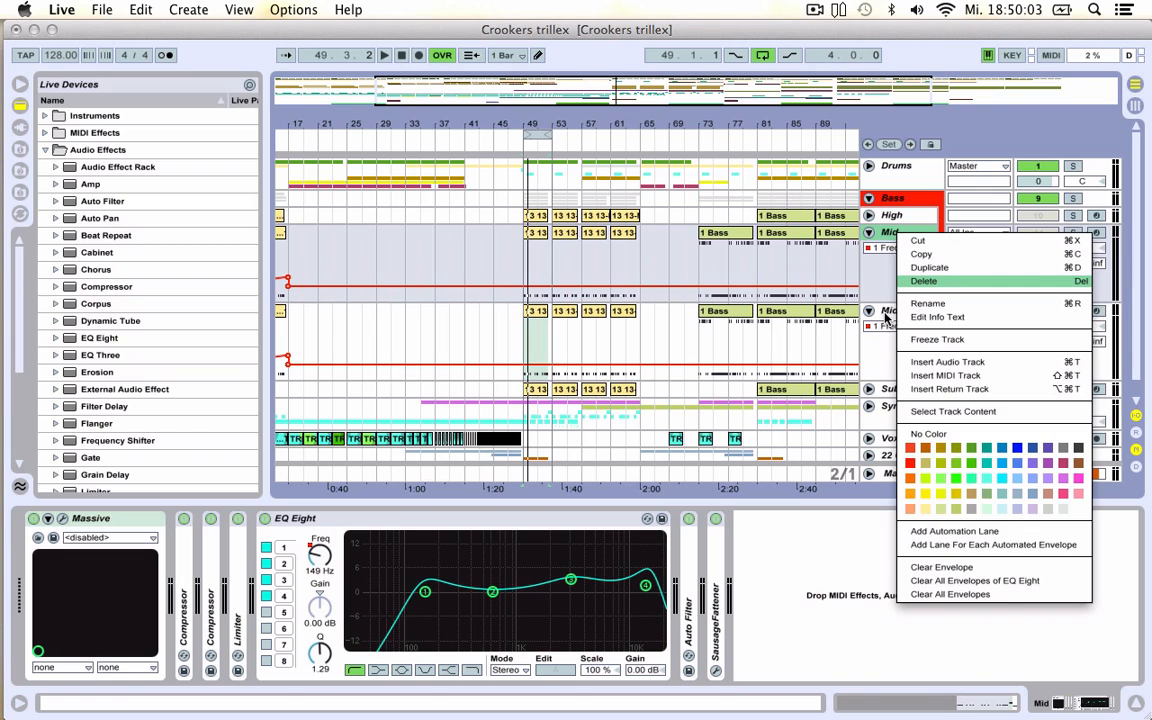
pyautogui.click(885, 318)
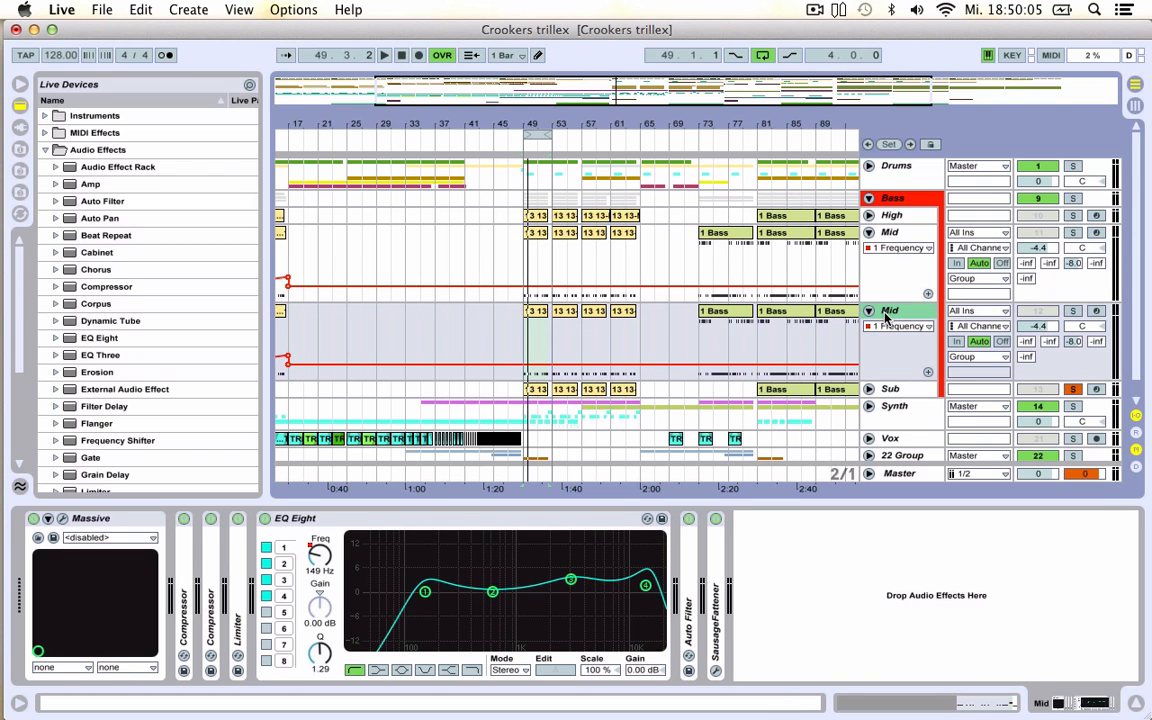
pyautogui.press('Delete')
pyautogui.click(868, 232)
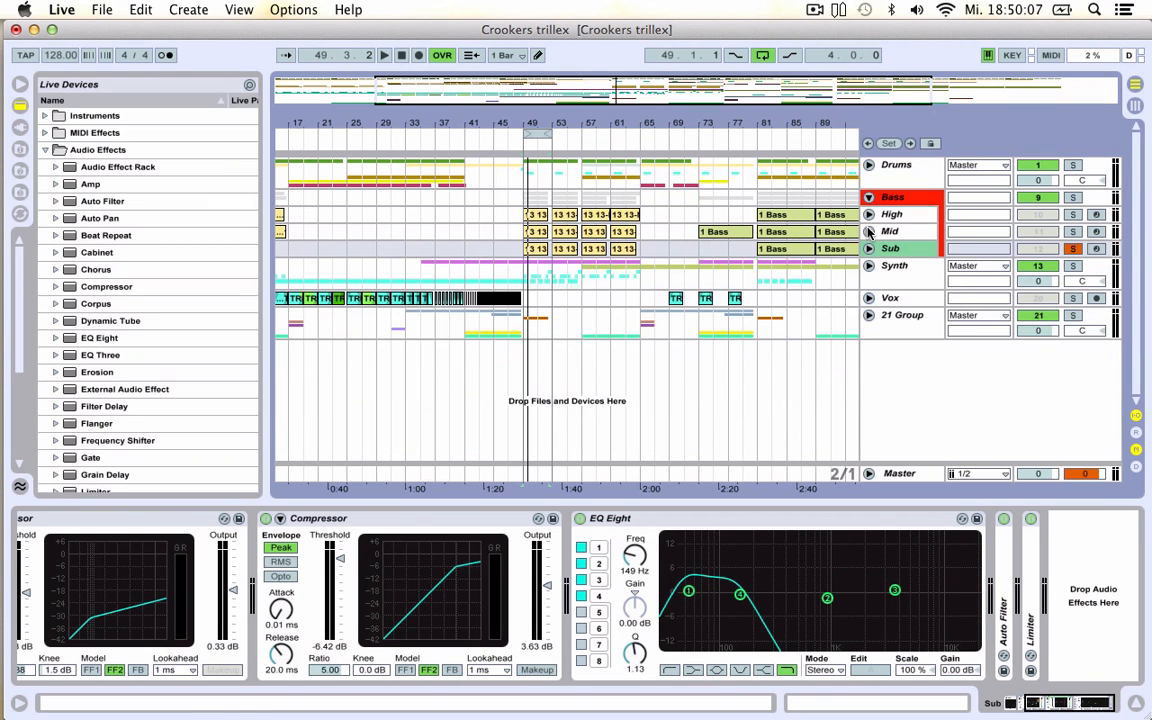
# Compare the Mid and Sub device chains, view the FX1 settings of the Mid track's Massive synth and close its window
pyautogui.click(888, 232)
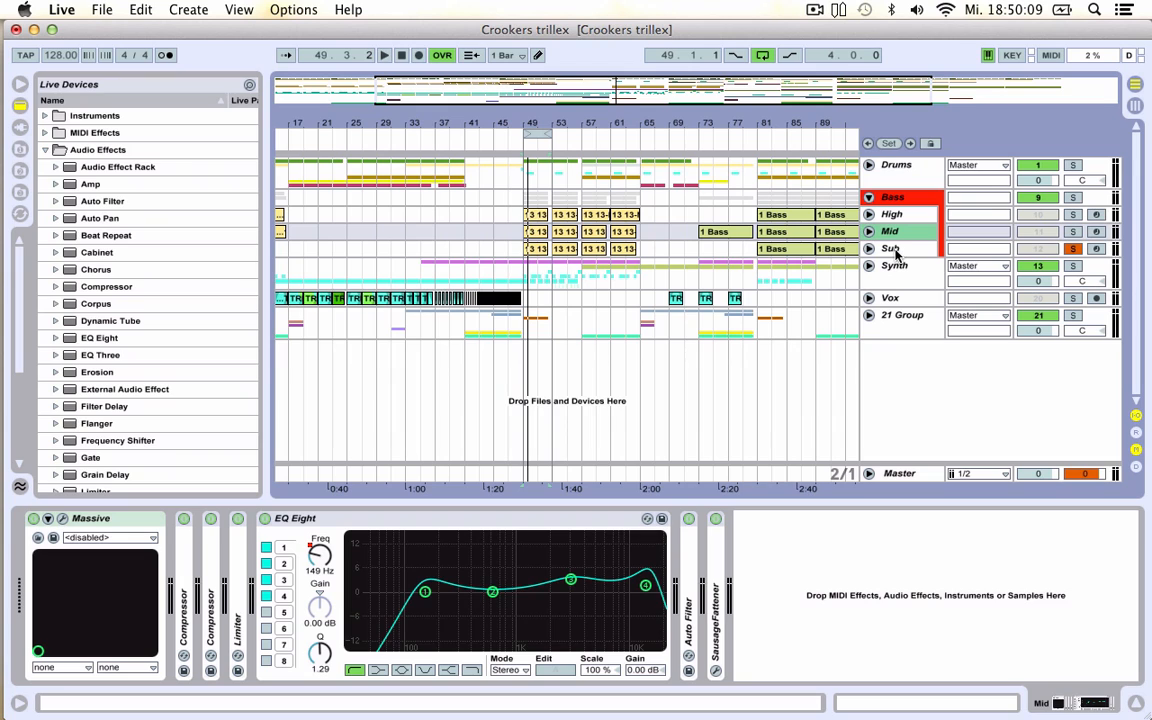
pyautogui.click(900, 256)
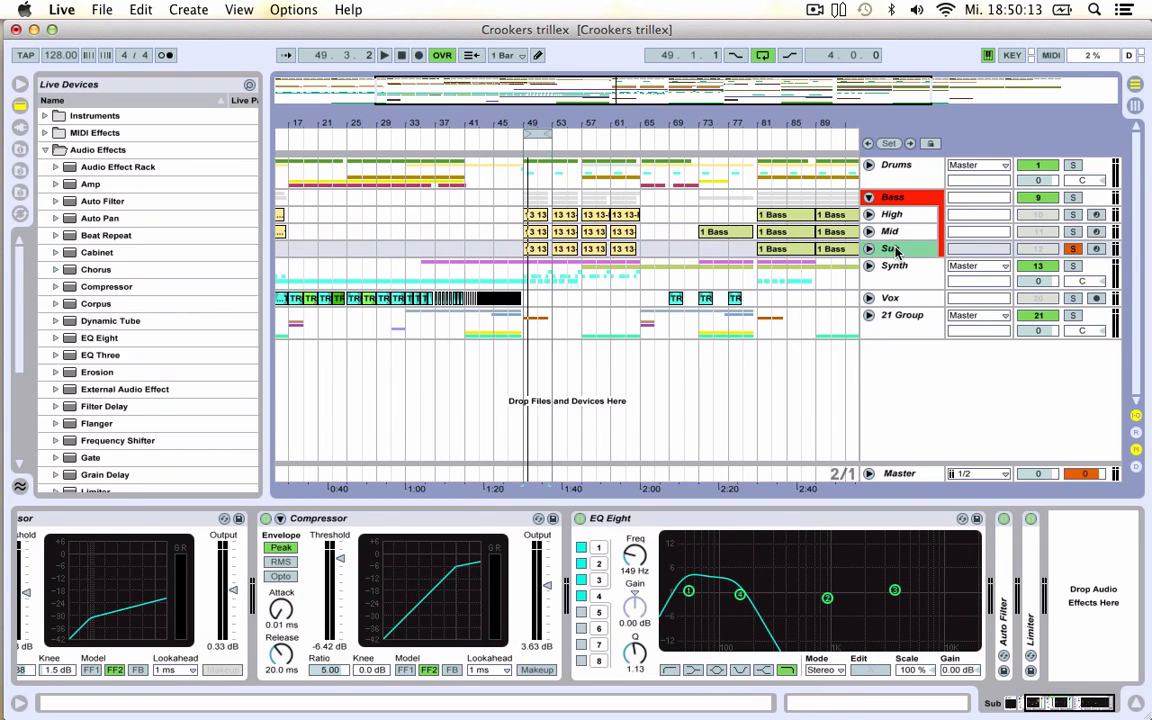
pyautogui.click(869, 231)
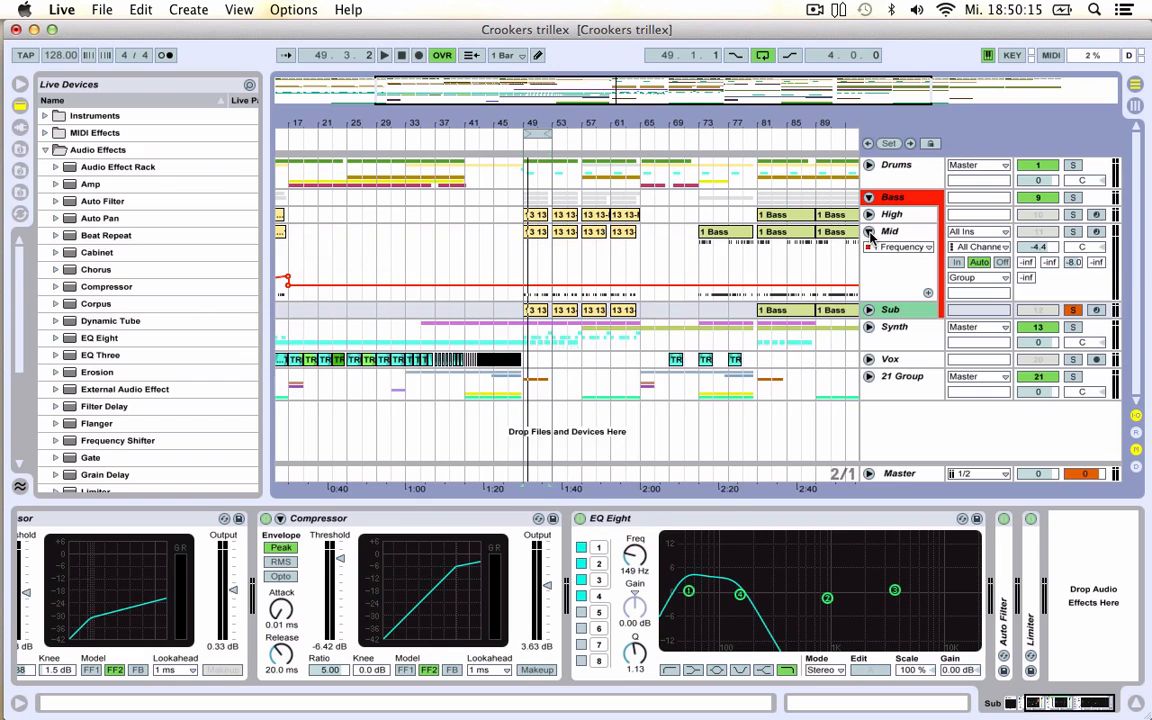
pyautogui.click(840, 270)
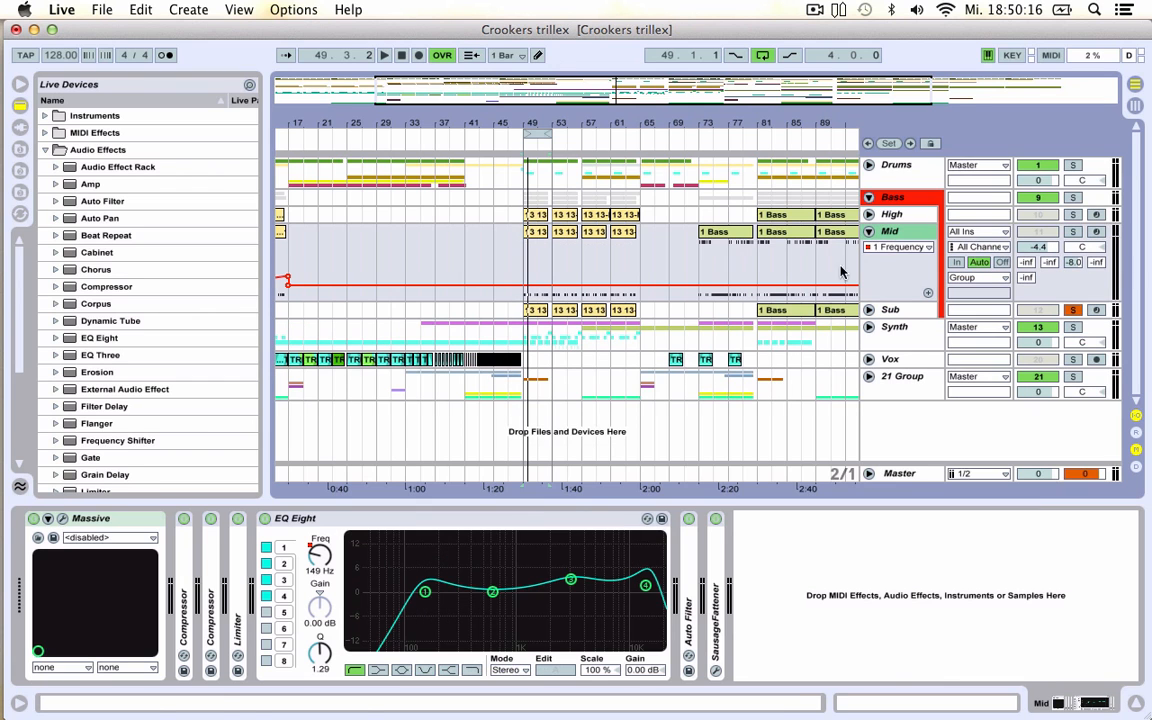
pyautogui.click(62, 519)
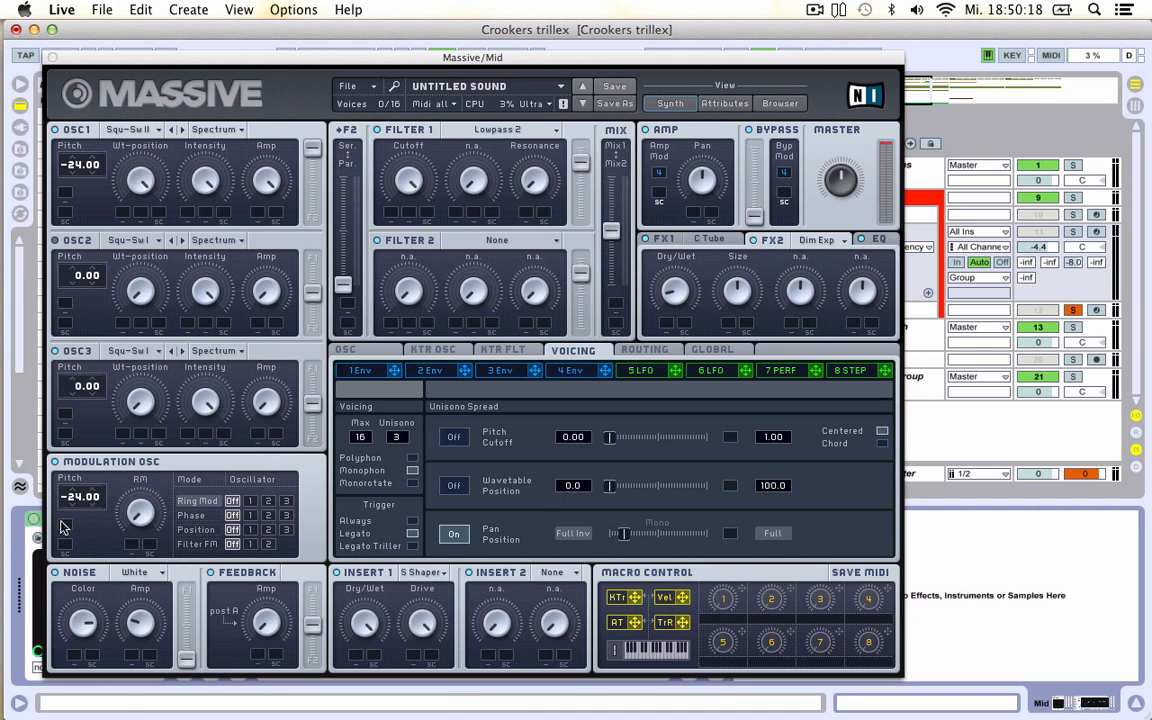
pyautogui.click(662, 240)
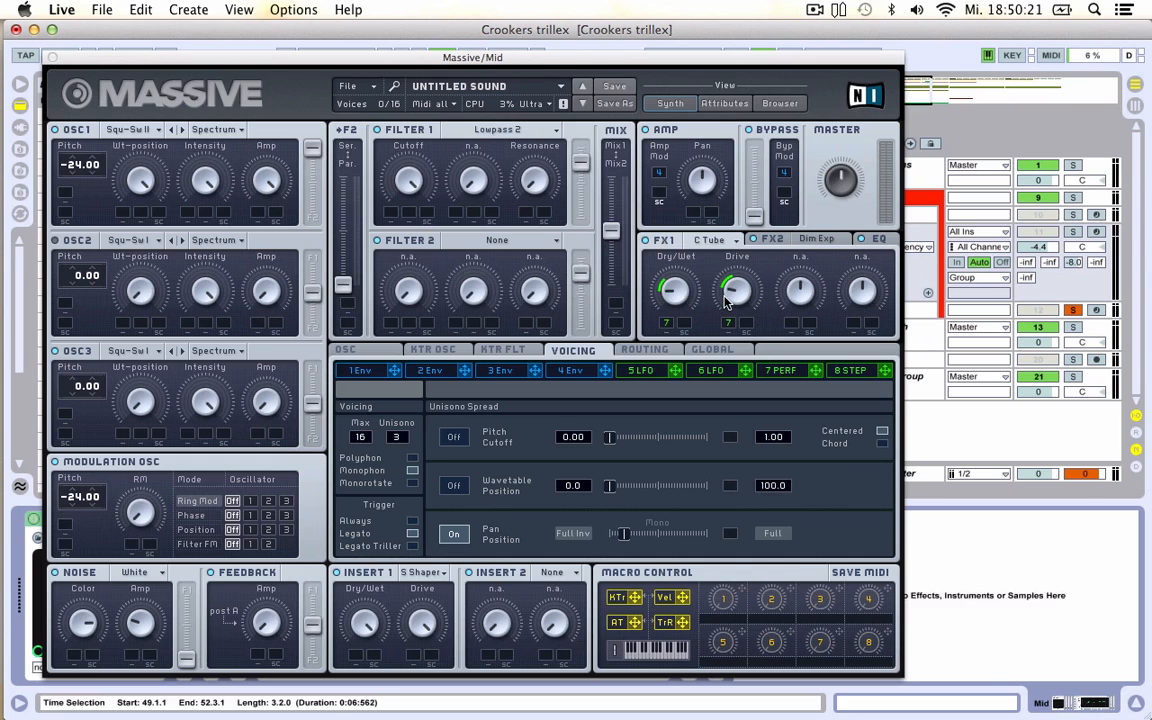
pyautogui.click(56, 59)
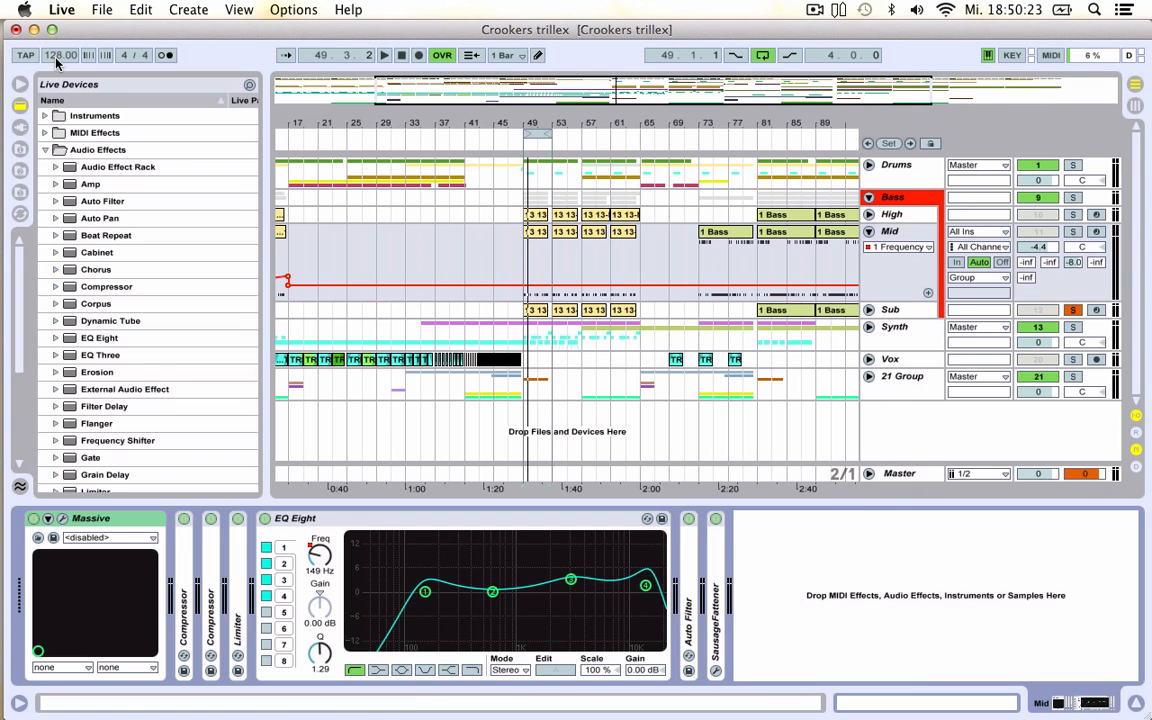
# Fold the Mid track, open the Massive synth on the Sub track and arm the Sub track for recording
pyautogui.click(891, 232)
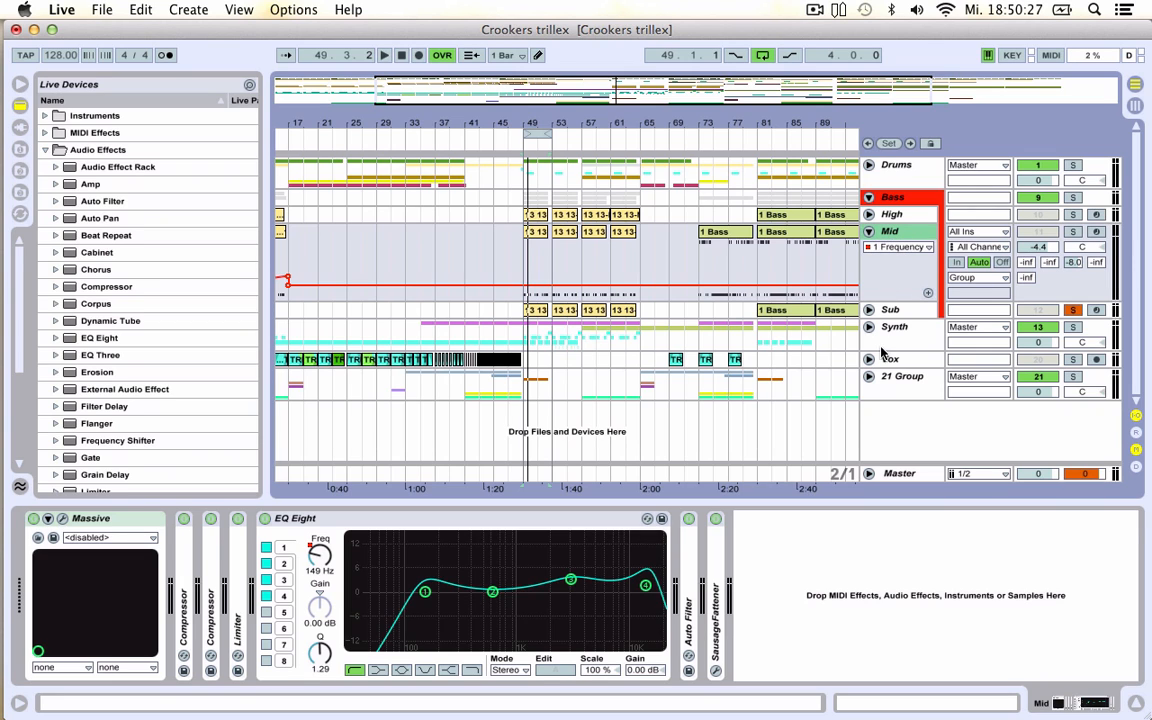
pyautogui.click(868, 231)
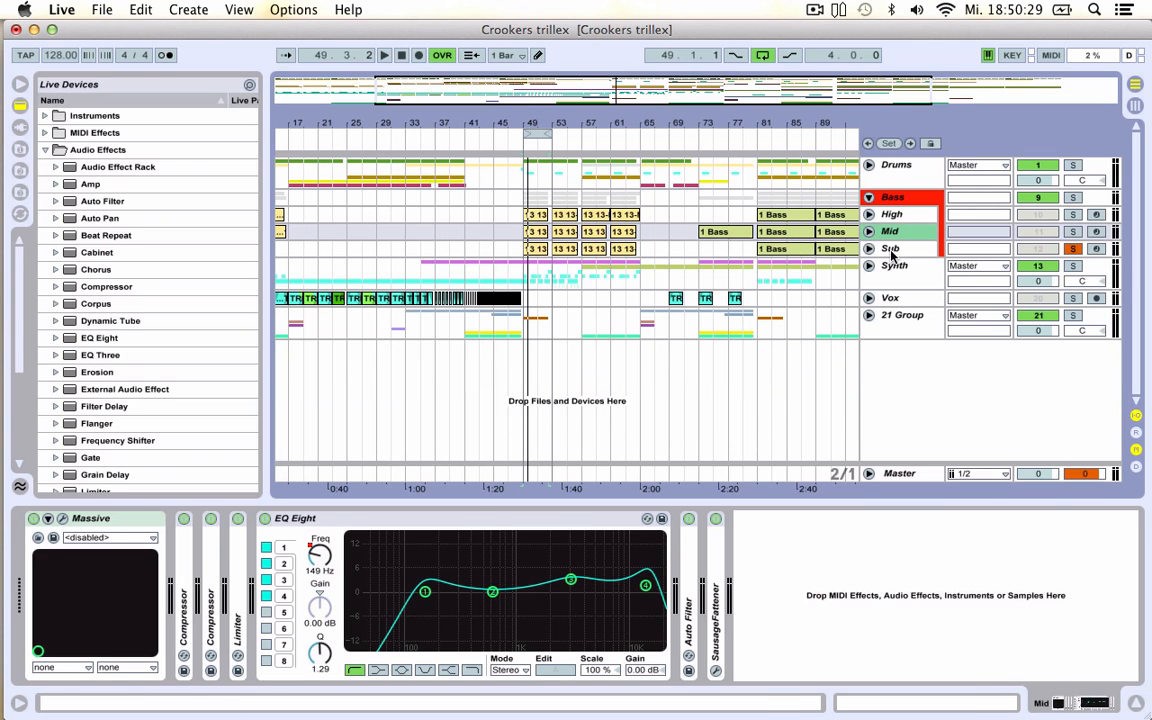
pyautogui.click(892, 250)
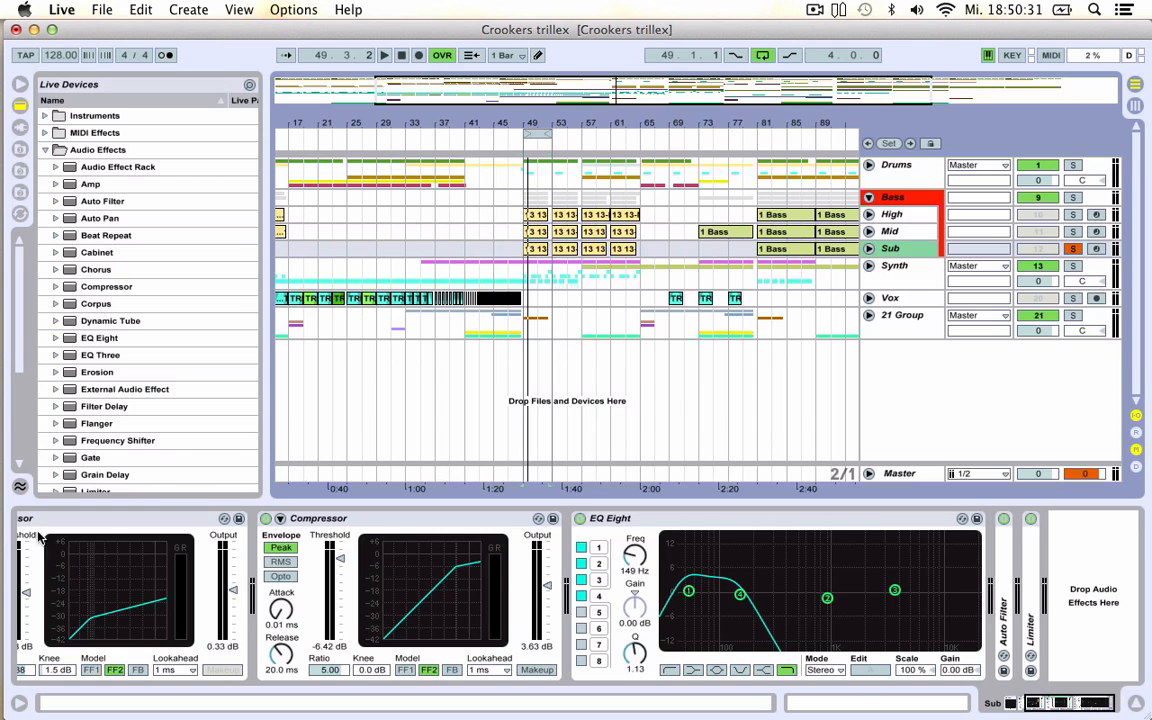
pyautogui.click(165, 573)
pyautogui.click(63, 518)
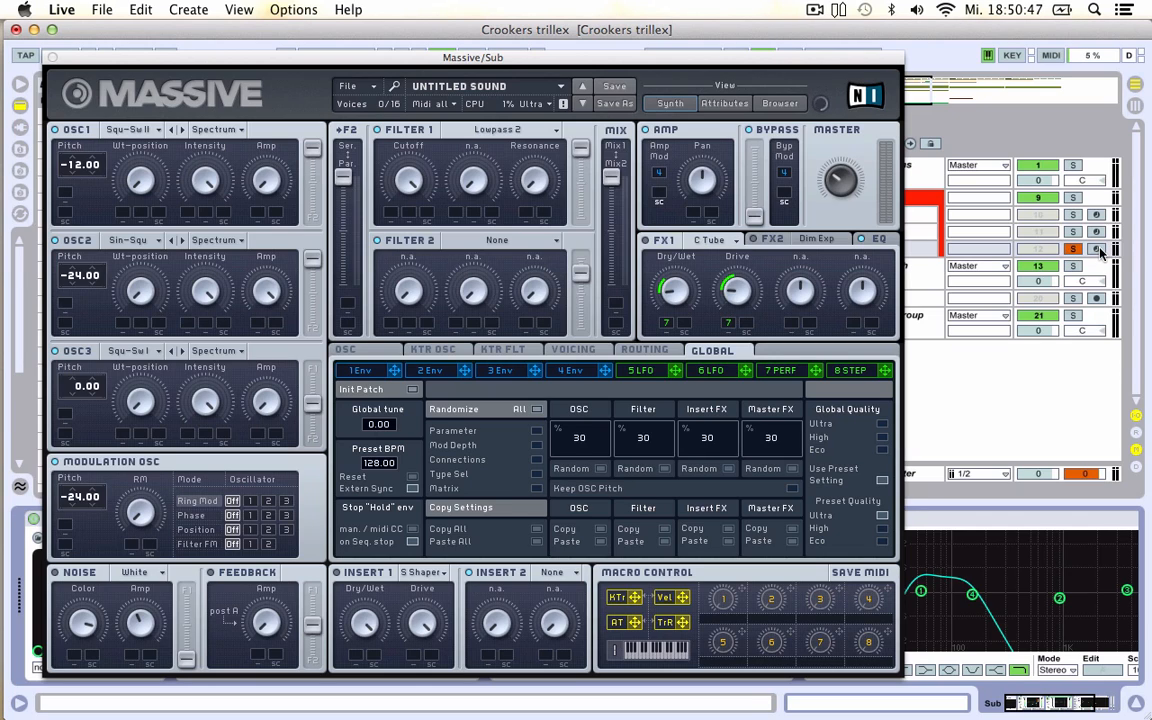
pyautogui.click(1100, 250)
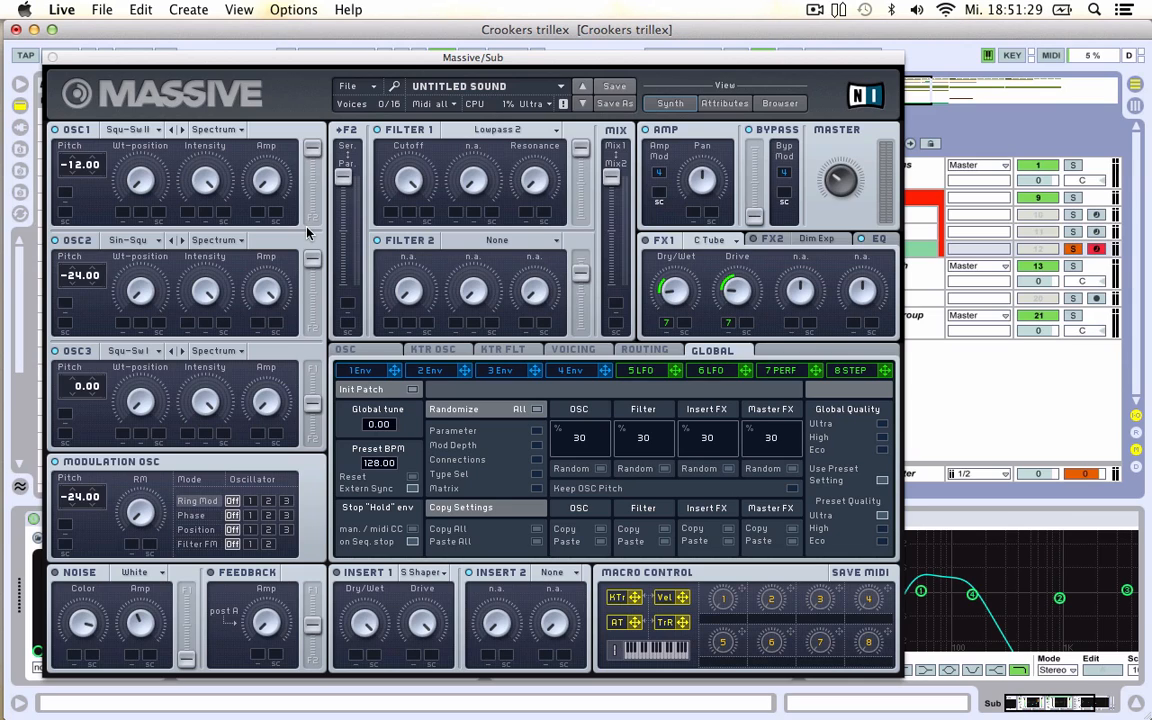
# Examine the oscillator settings and FX1 effect choices of the Sub track's Massive synth, moving its window as needed, and close it
pyautogui.click(265, 190)
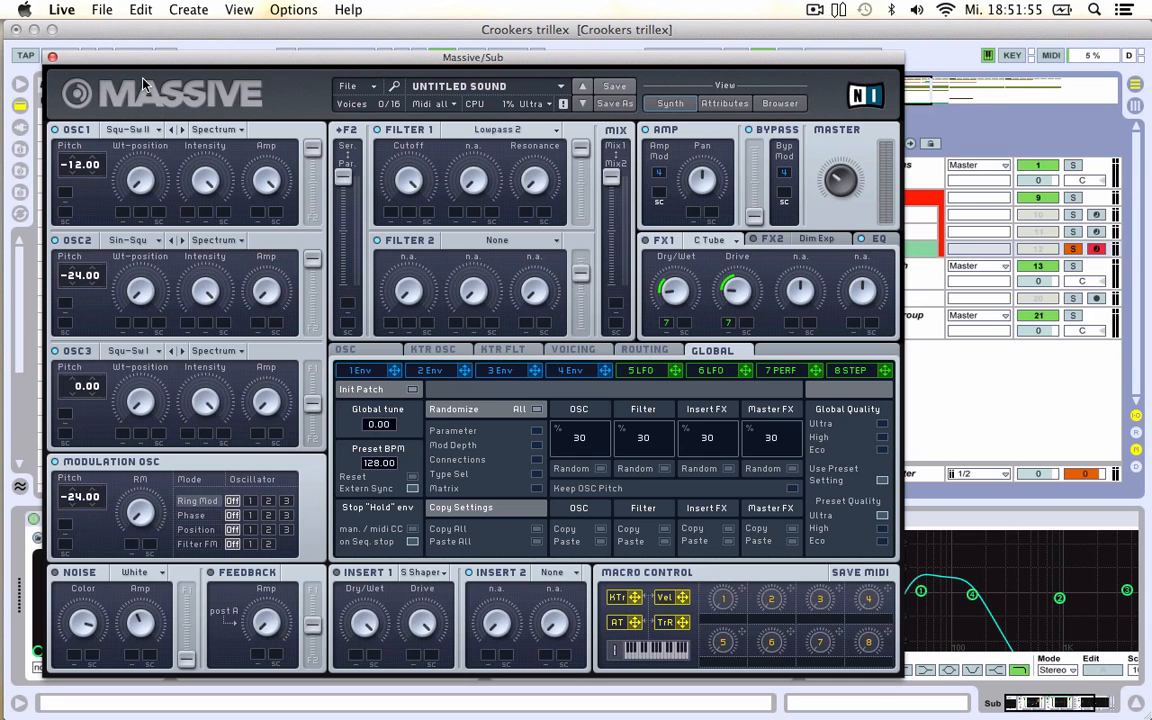
pyautogui.moveTo(134, 56); pyautogui.dragTo(322, 66)
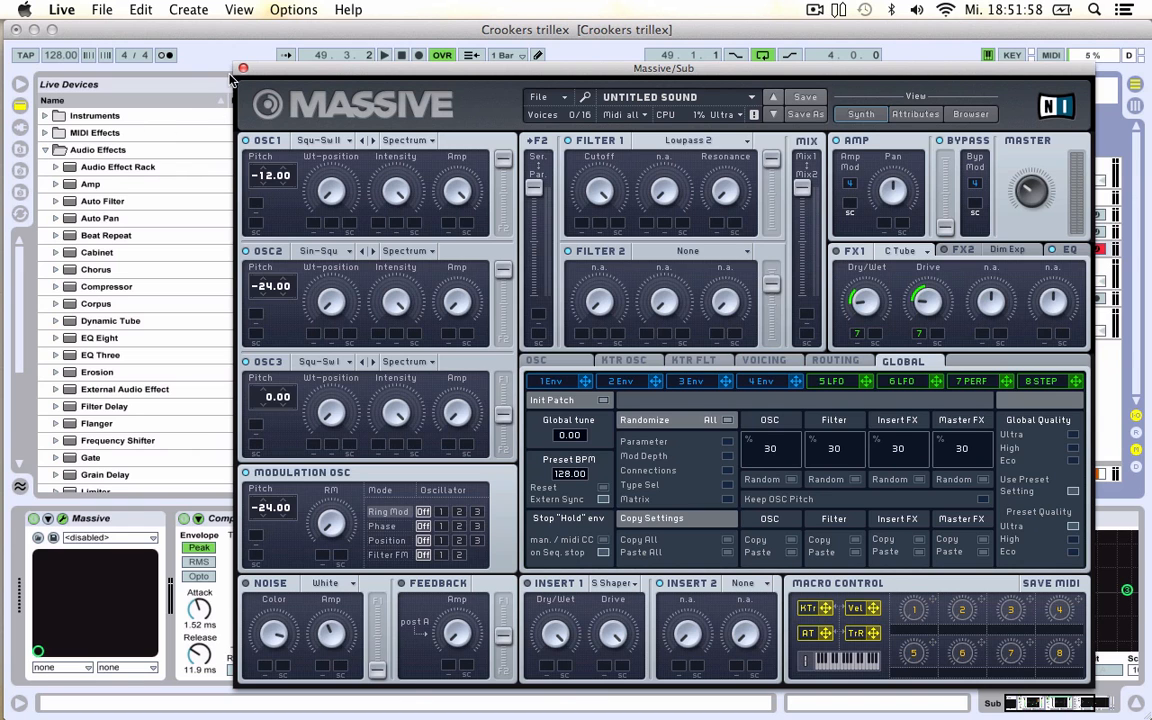
pyautogui.moveTo(329, 70); pyautogui.dragTo(210, 67)
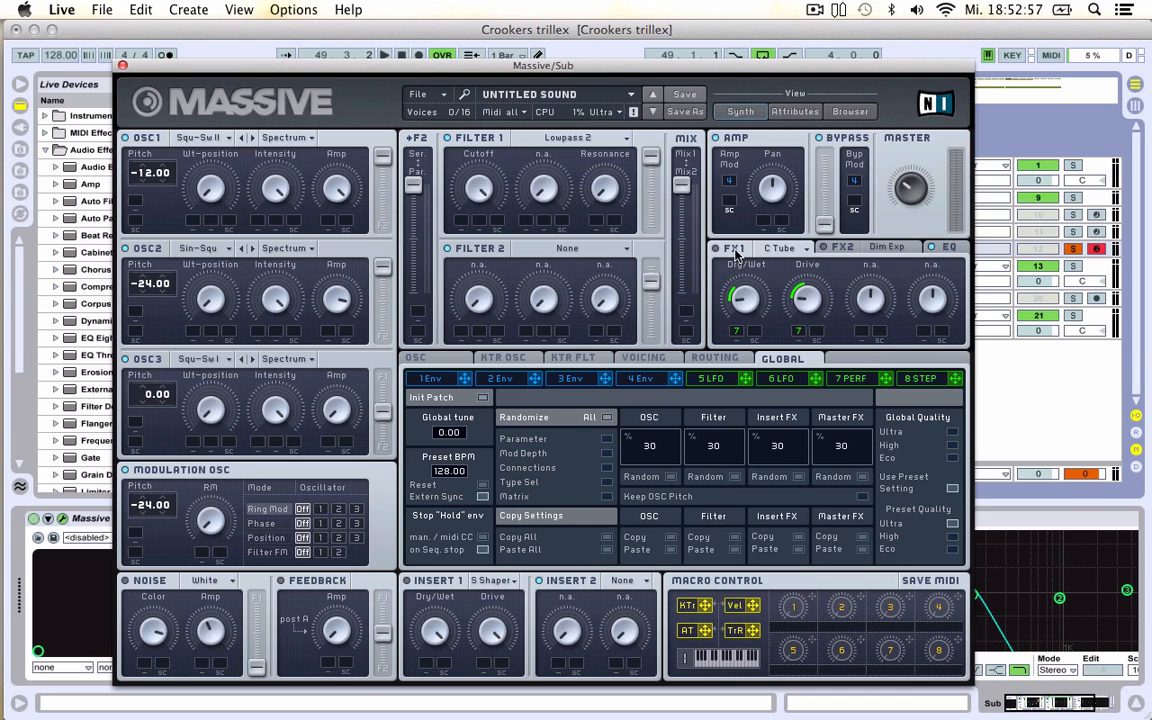
pyautogui.click(770, 248)
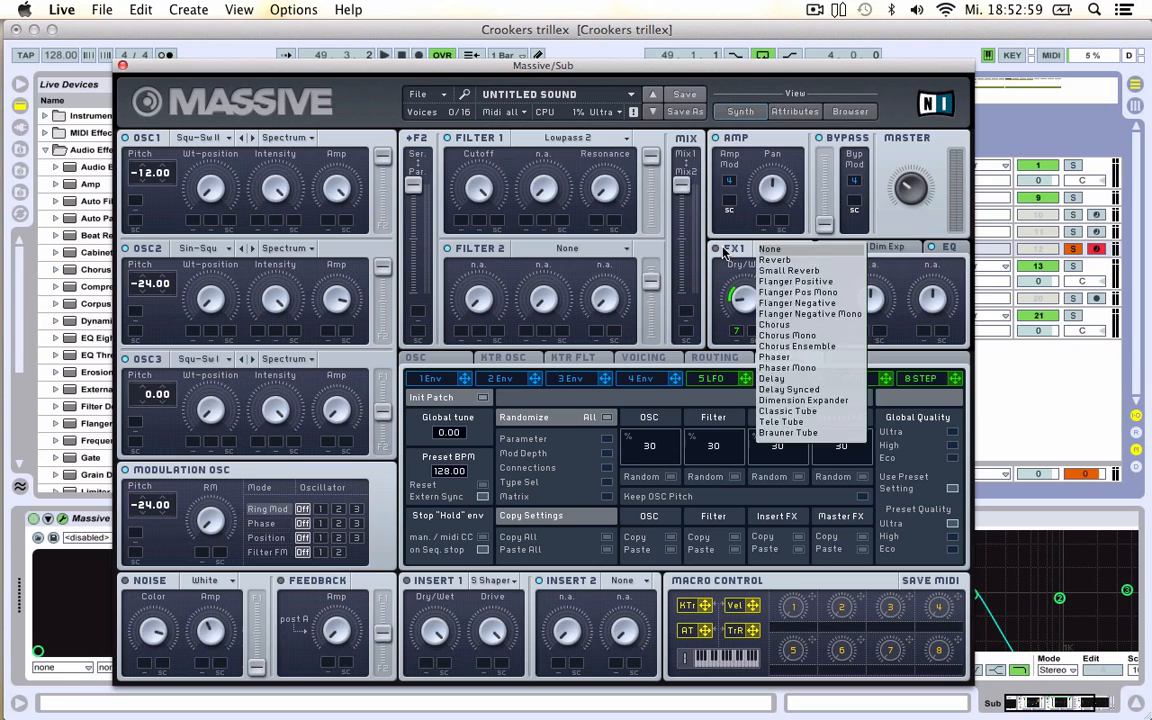
pyautogui.click(722, 247)
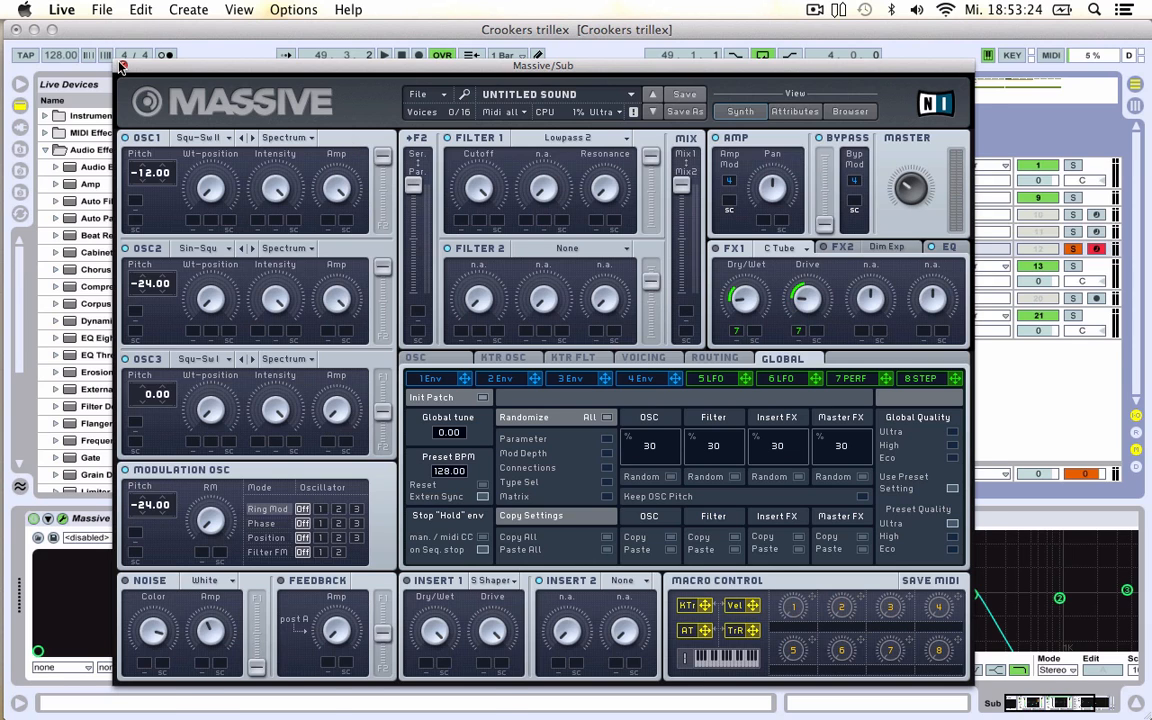
pyautogui.click(122, 65)
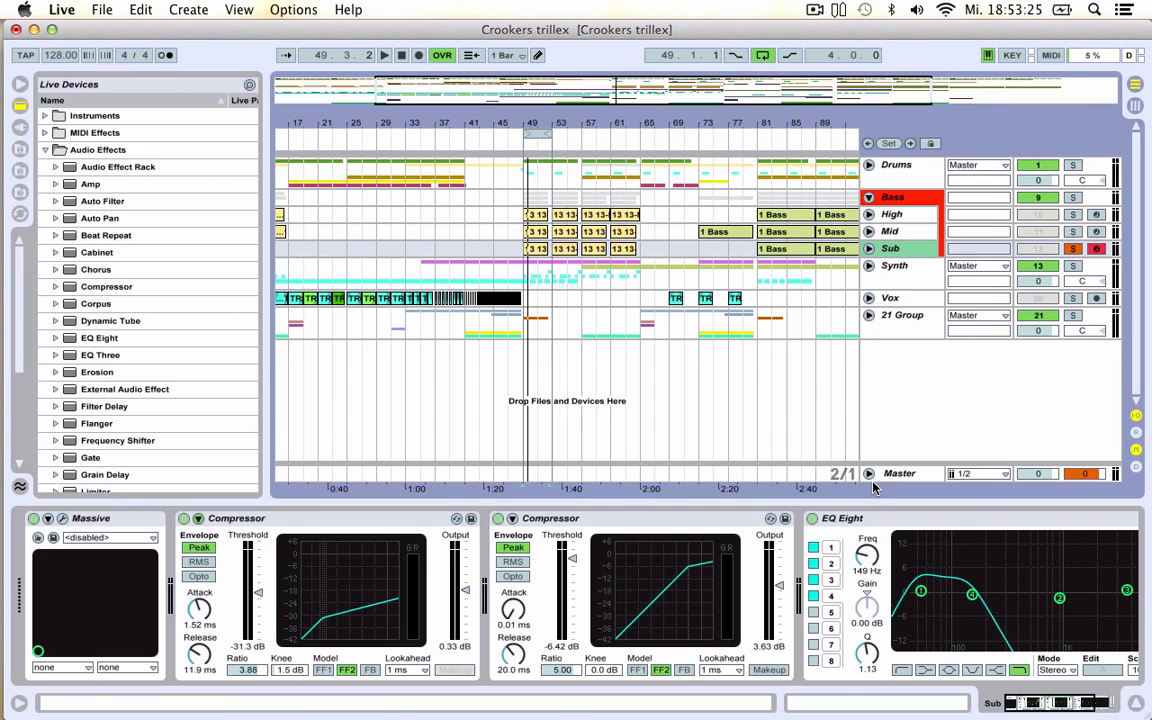
# Examine the EQ Eight in the Sub track's device chain, including filter band 4, and locate EQ Eight among the audio effects
pyautogui.hscroll(5, 796, 565)
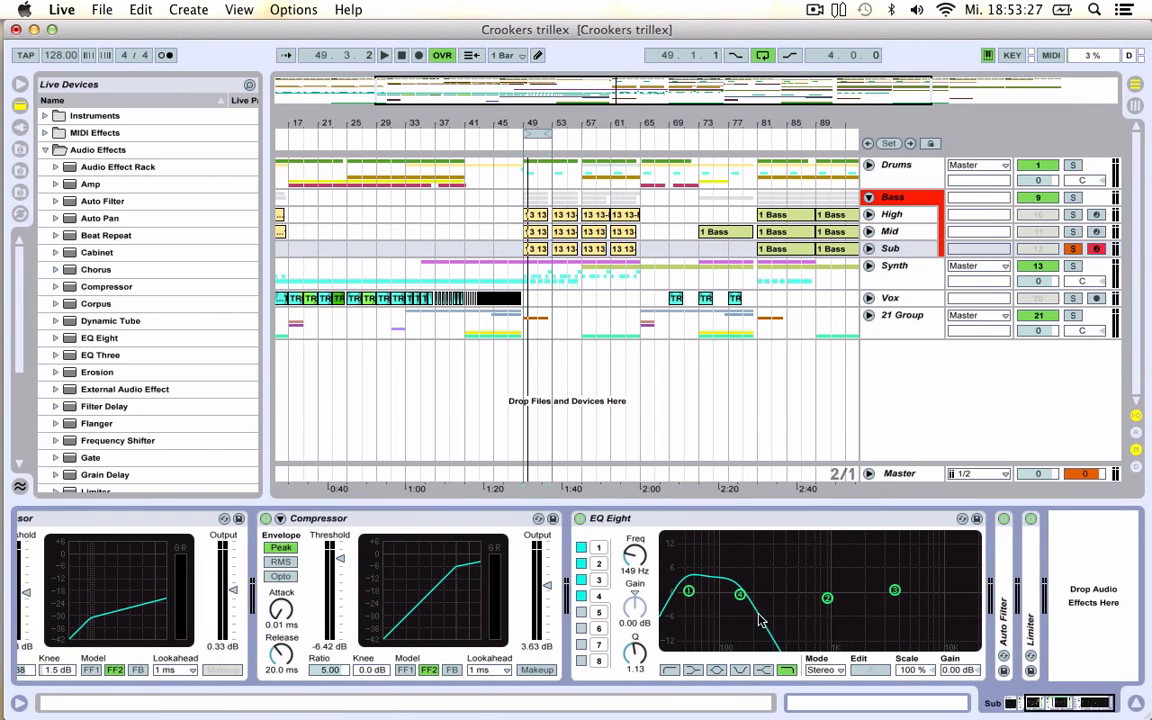
pyautogui.click(633, 521)
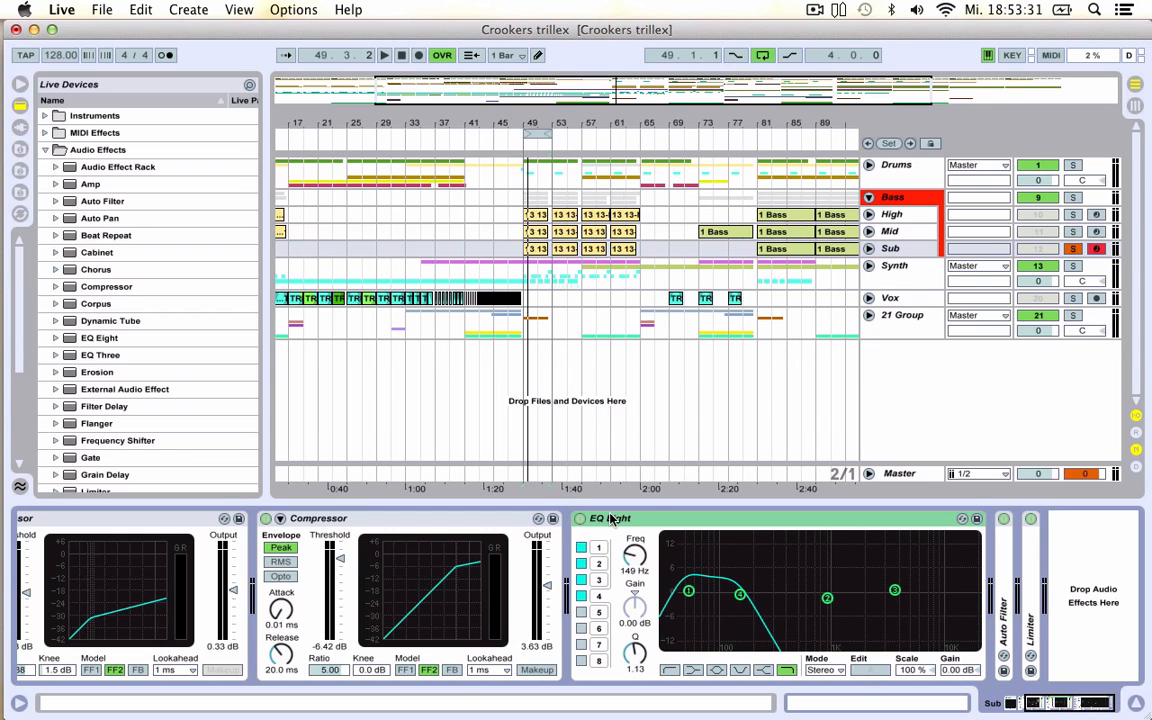
pyautogui.click(98, 339)
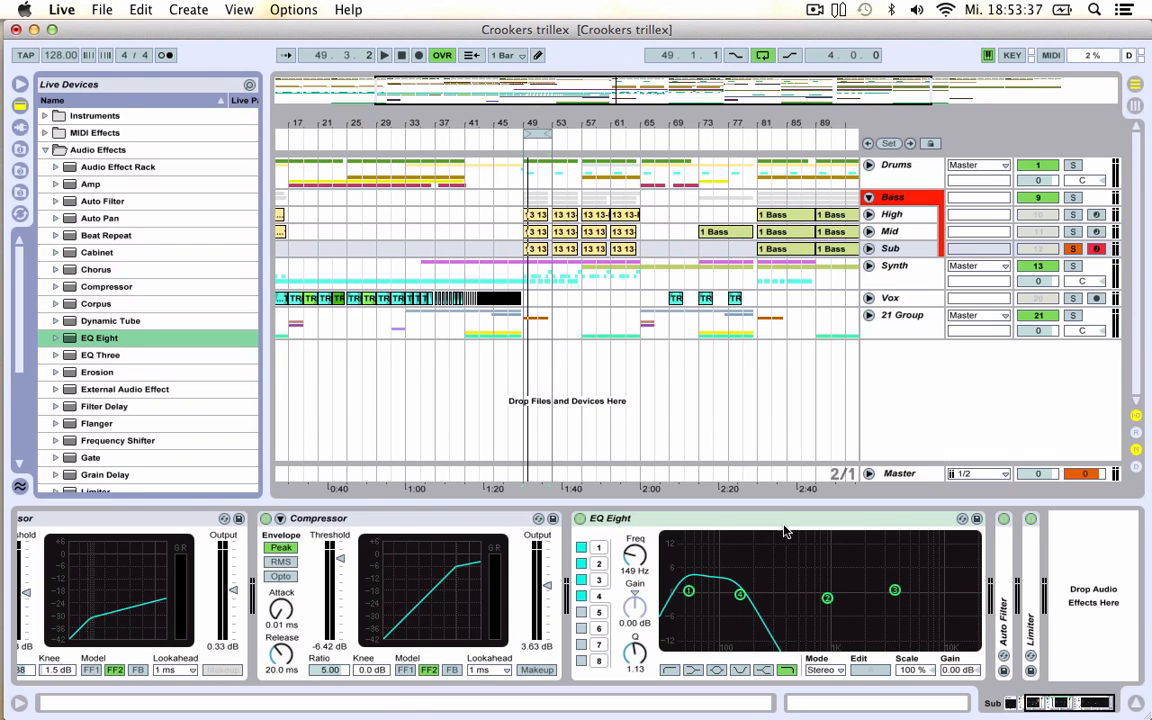
pyautogui.click(740, 597)
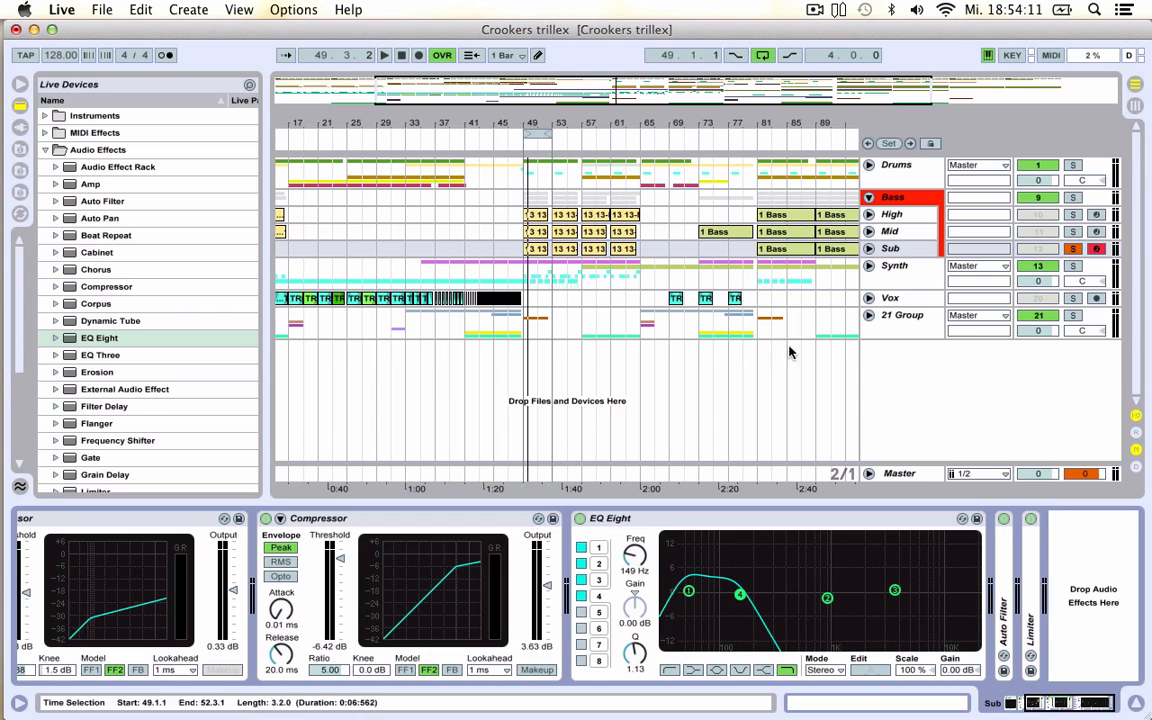
# Compare the Mid track's EQ Eight curve with the one on the Sub track
pyautogui.click(889, 231)
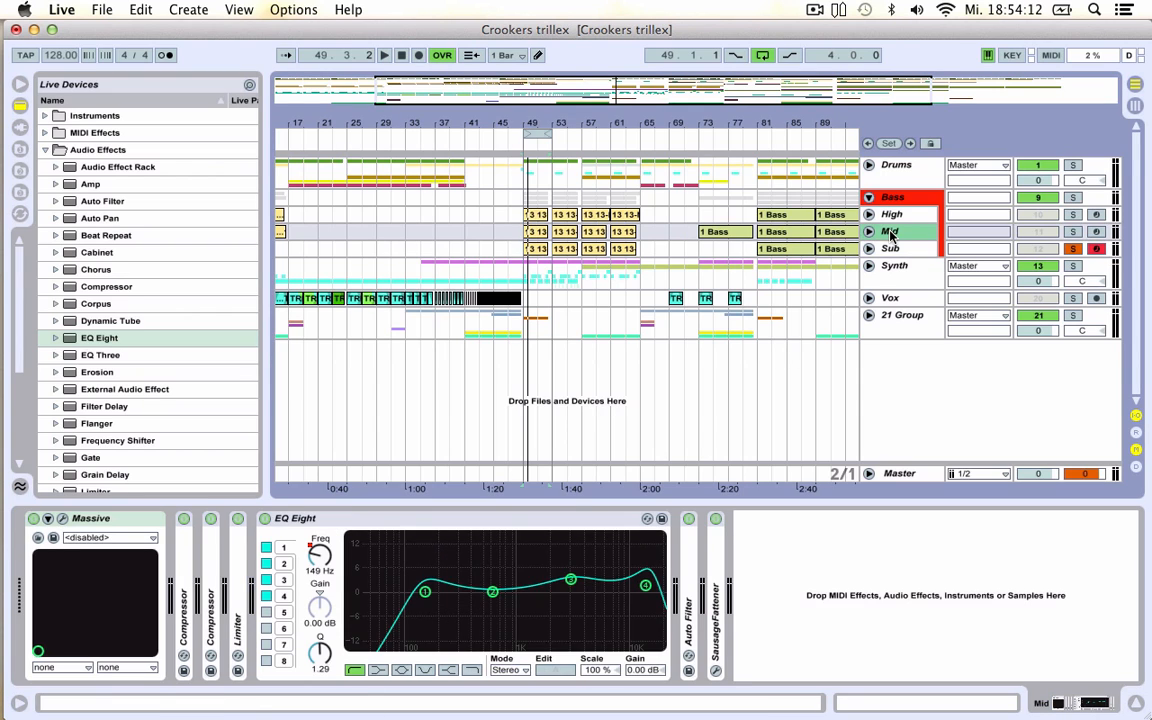
pyautogui.click(425, 592)
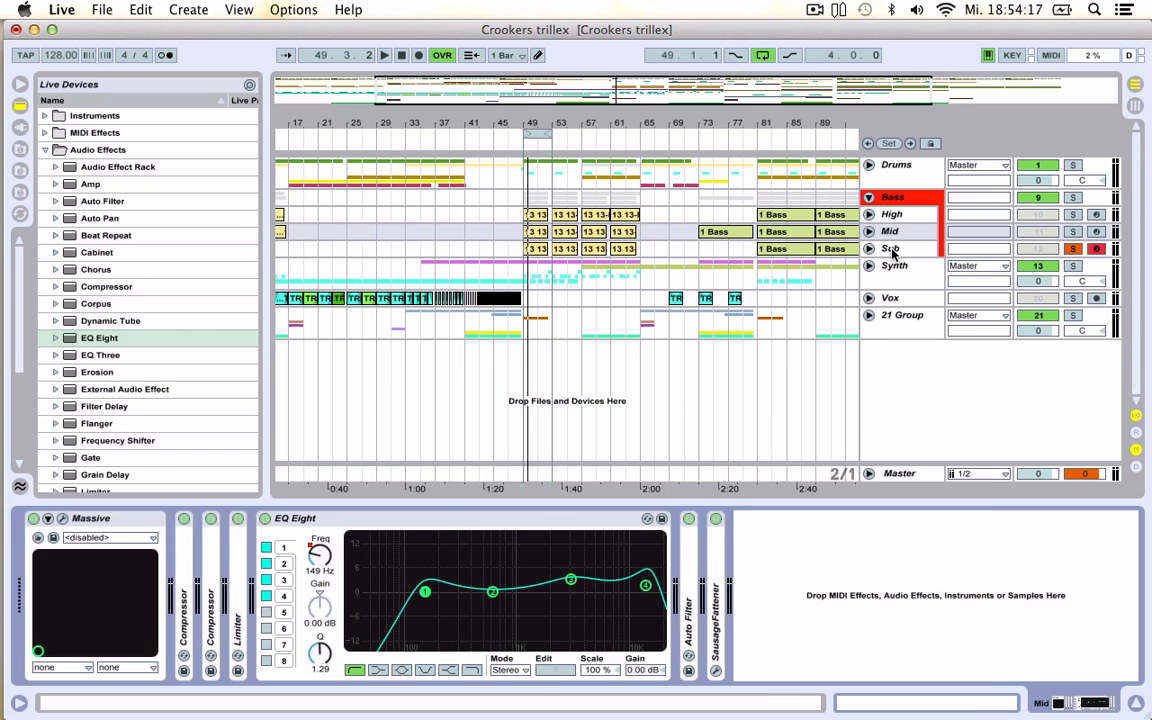
pyautogui.click(892, 248)
pyautogui.click(895, 234)
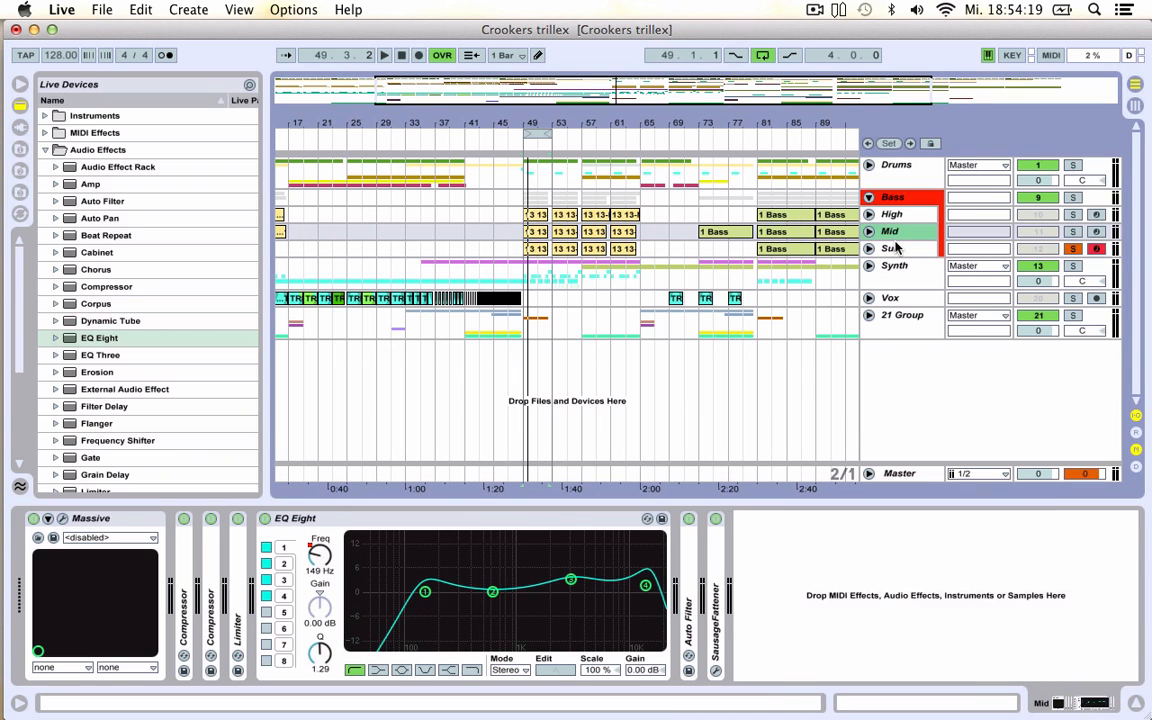
pyautogui.click(895, 248)
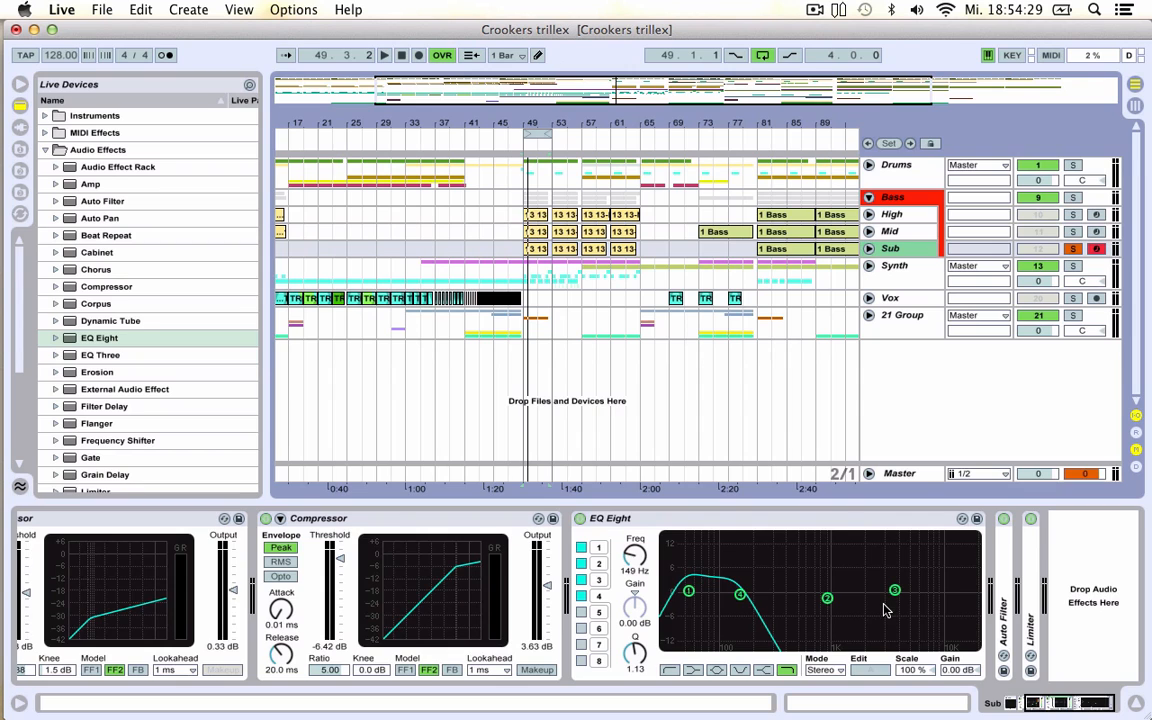
# Inspect the two Compressors on the Sub track, toggling the first one's extended settings open and closed
pyautogui.hscroll(-5, 412, 555)
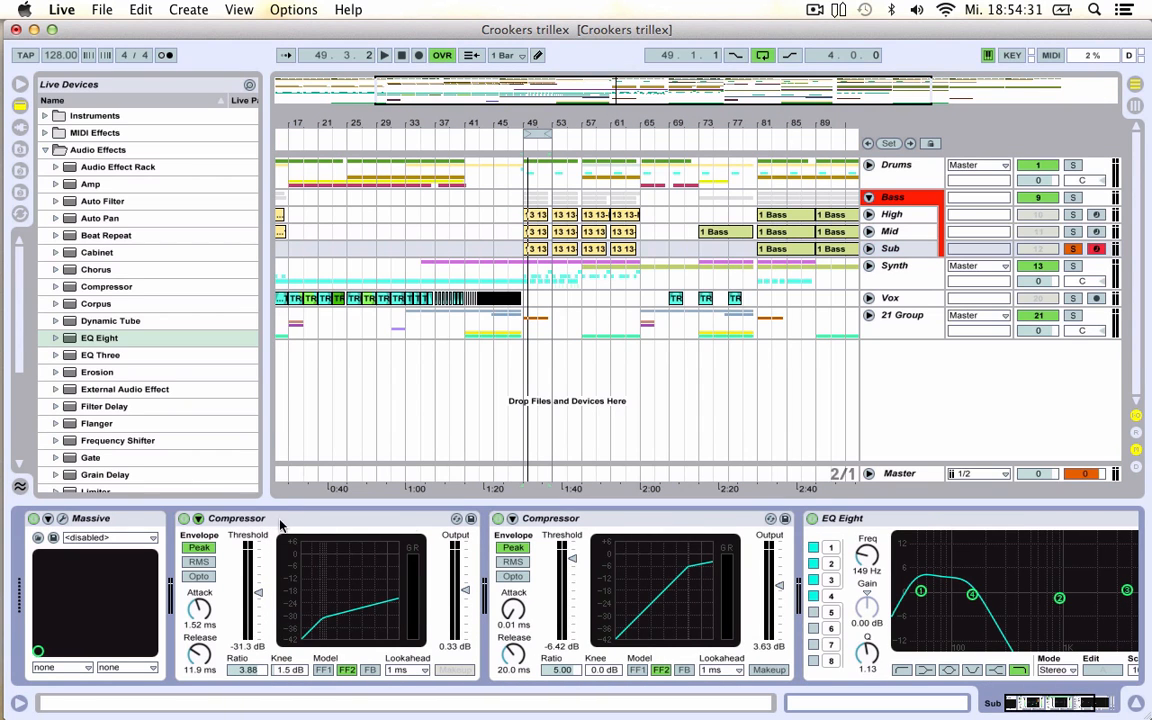
pyautogui.click(568, 518)
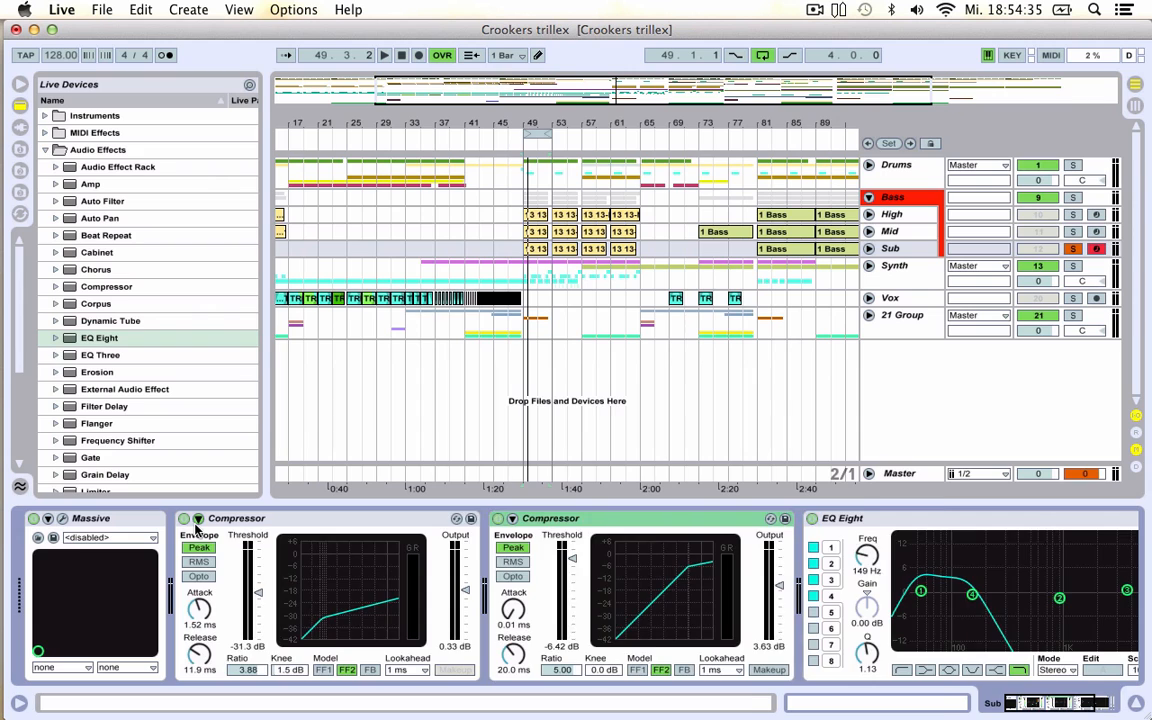
pyautogui.click(198, 519)
pyautogui.click(198, 519)
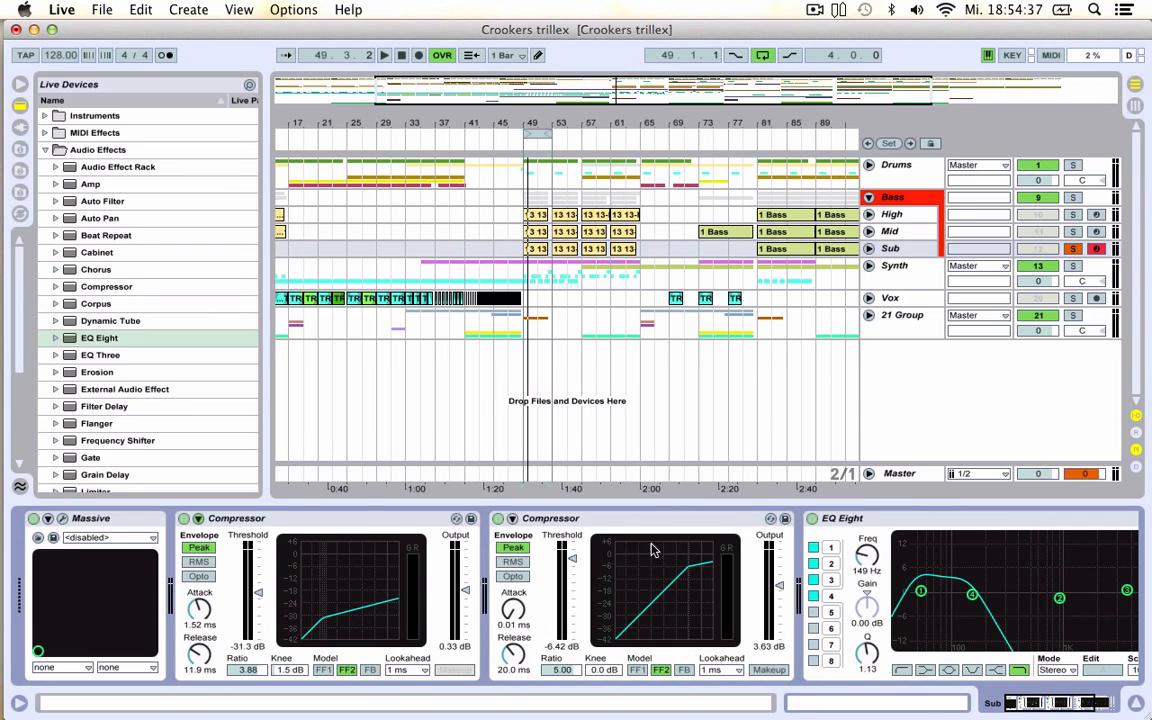
# Review the Sub track's device chain again, from the first Compressor through the EQ Eight to the Auto Filter and Limiter
pyautogui.hscroll(5, 655, 545)
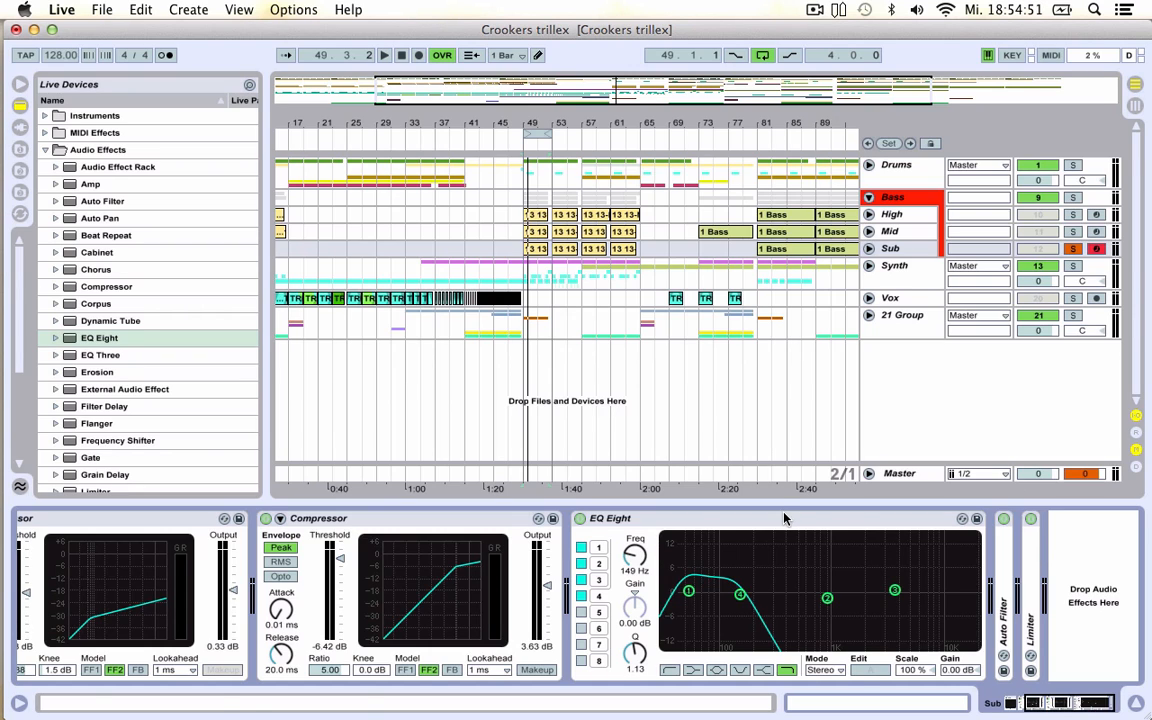
pyautogui.click(912, 249)
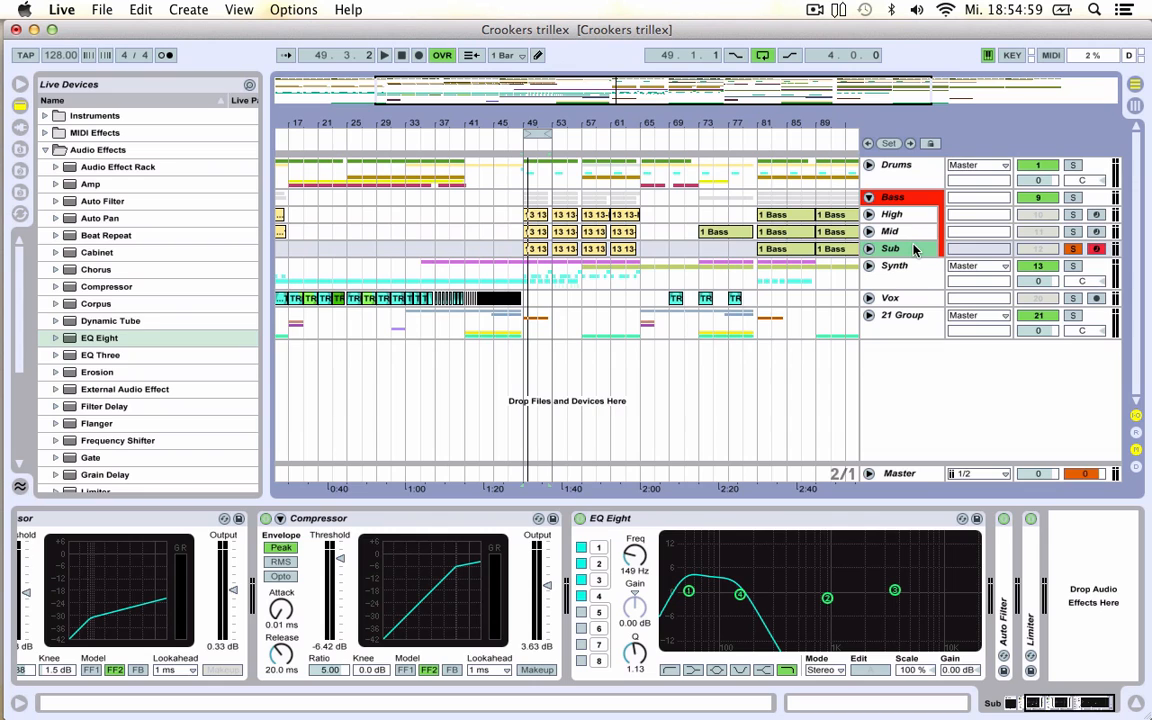
pyautogui.hscroll(-5, 470, 640)
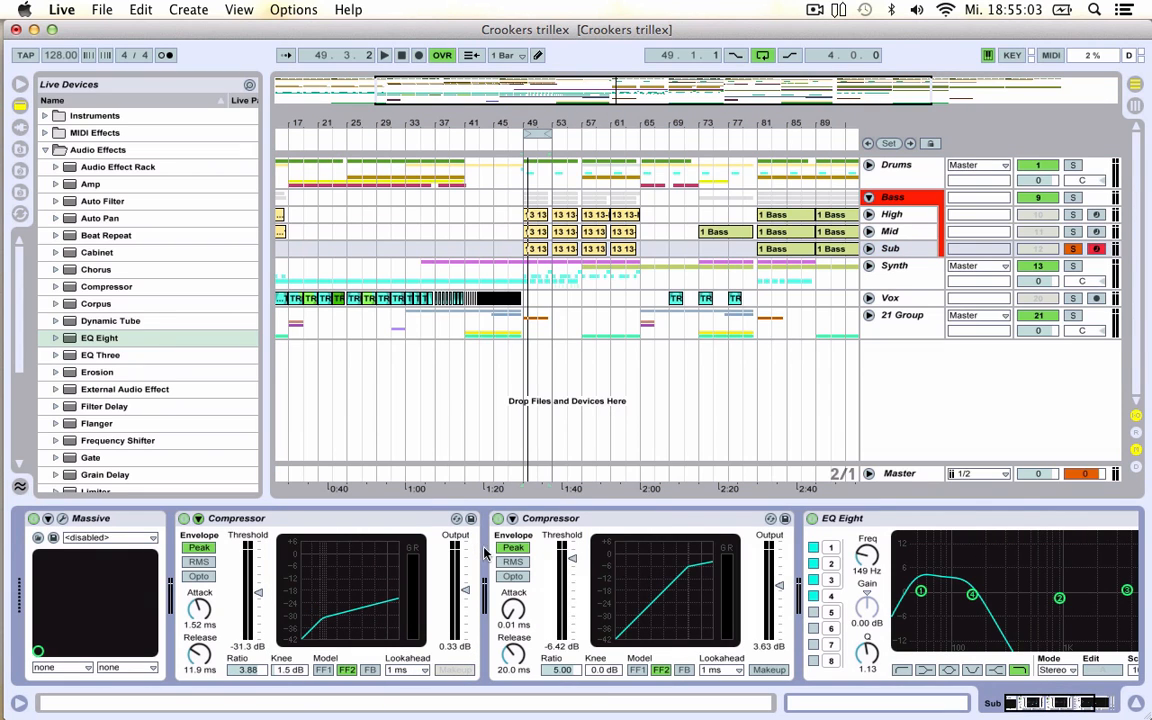
pyautogui.click(389, 519)
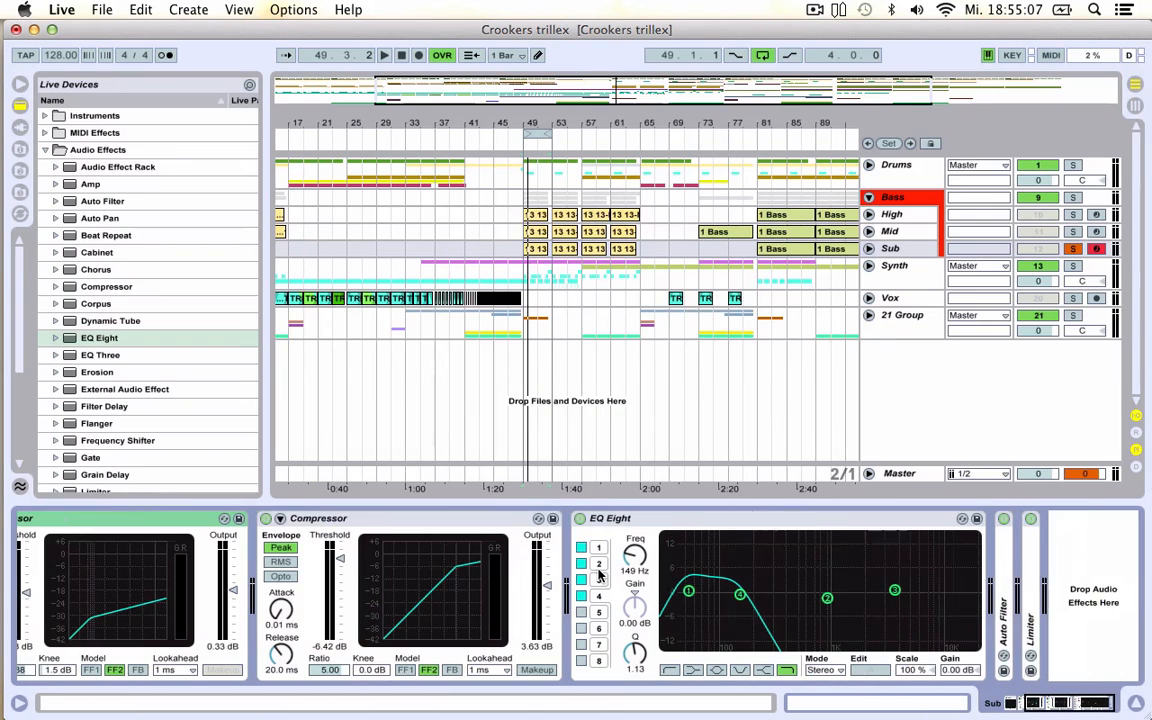
pyautogui.hscroll(5, 599, 573)
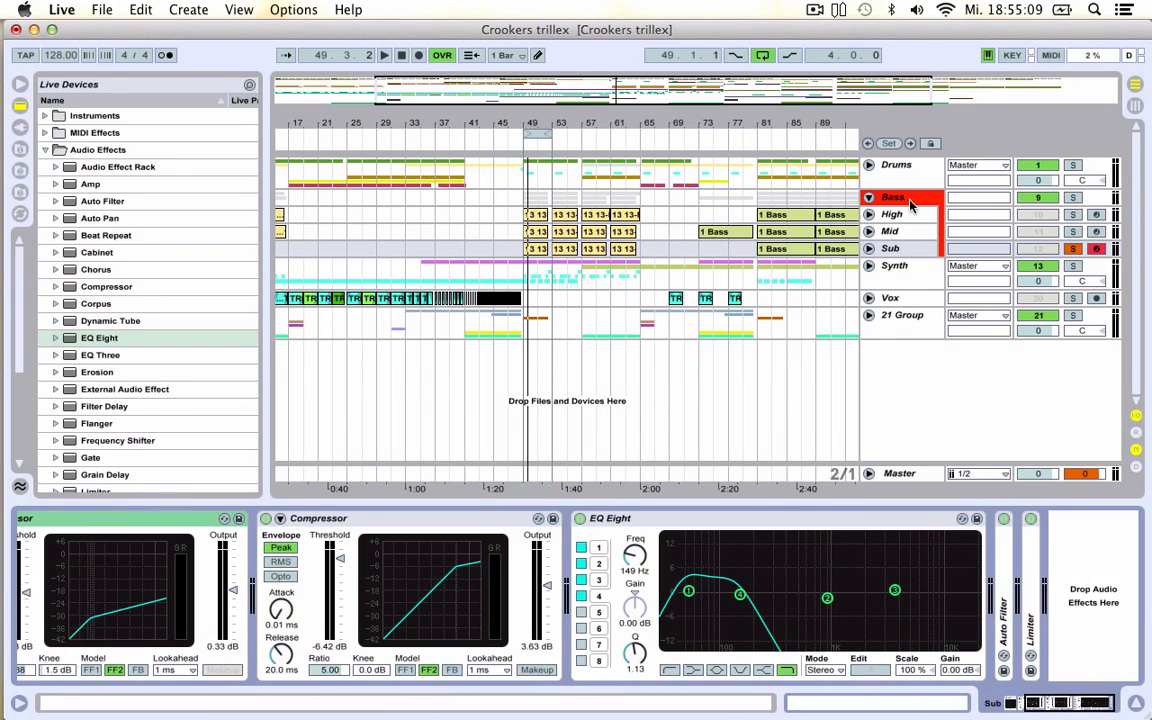